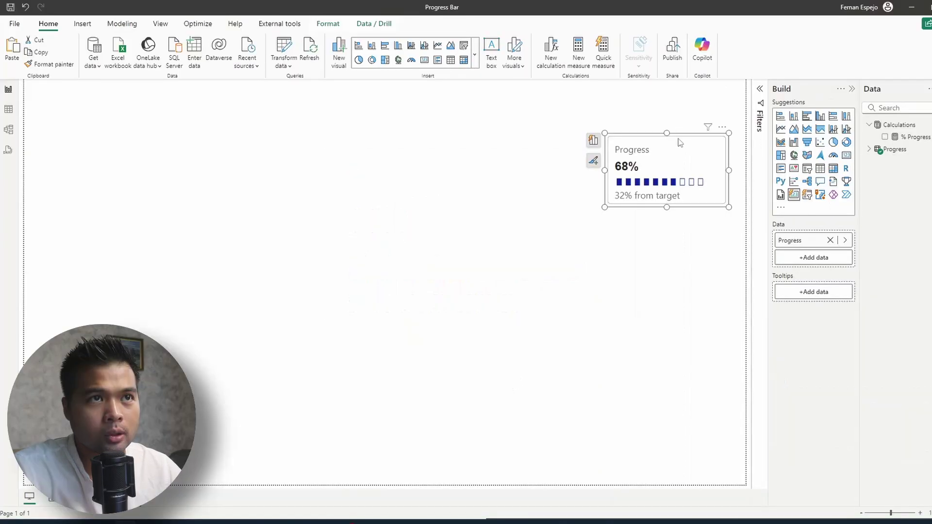
# - Move the Progress card to the lower right of the canvas and select the % Progress measure
pyautogui.moveTo(529, 194); pyautogui.dragTo(534, 523)
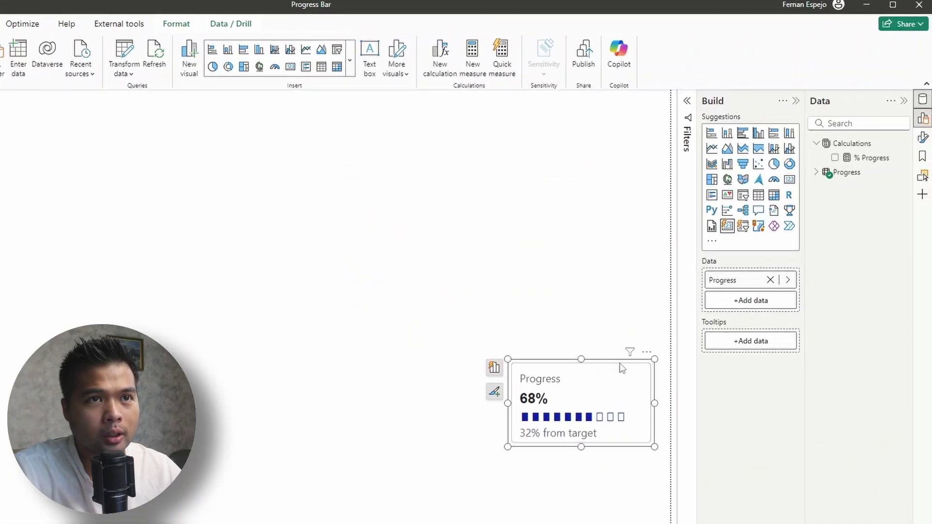
pyautogui.click(634, 204)
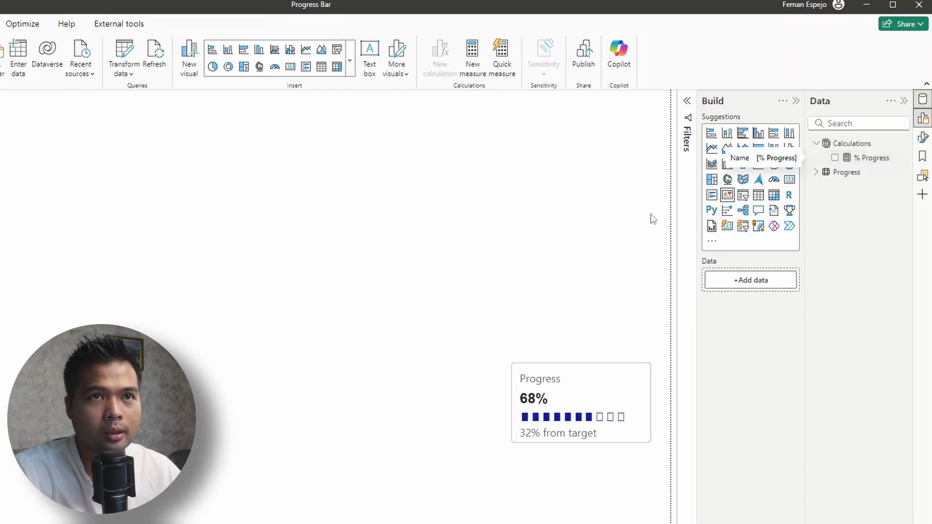
pyautogui.click(862, 160)
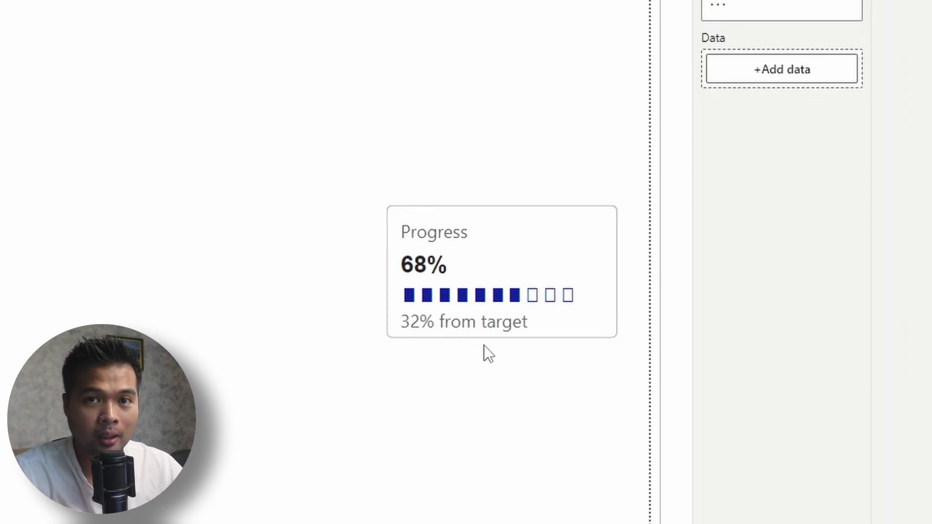
# - Create a Progress Bar measure in Calculations beginning with VAR _value = [% Progress]
pyautogui.rightClick(783, 188)
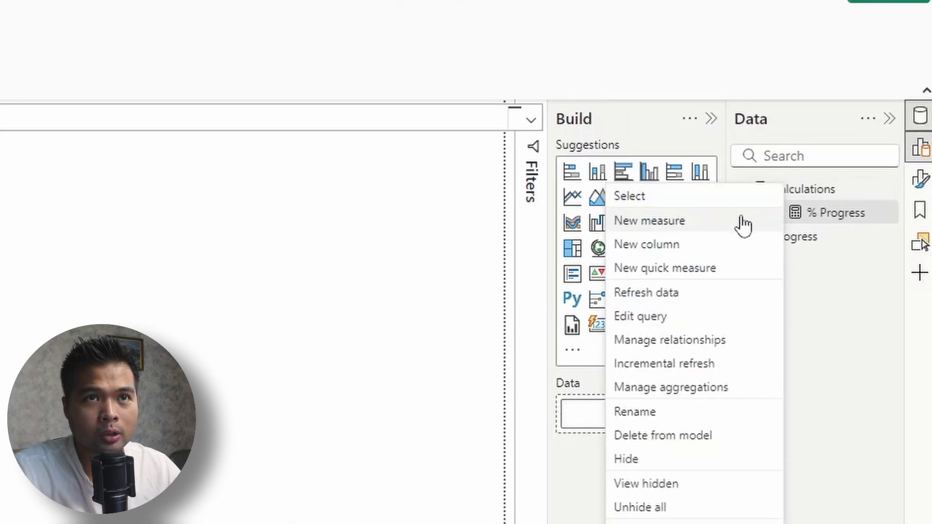
pyautogui.click(743, 221)
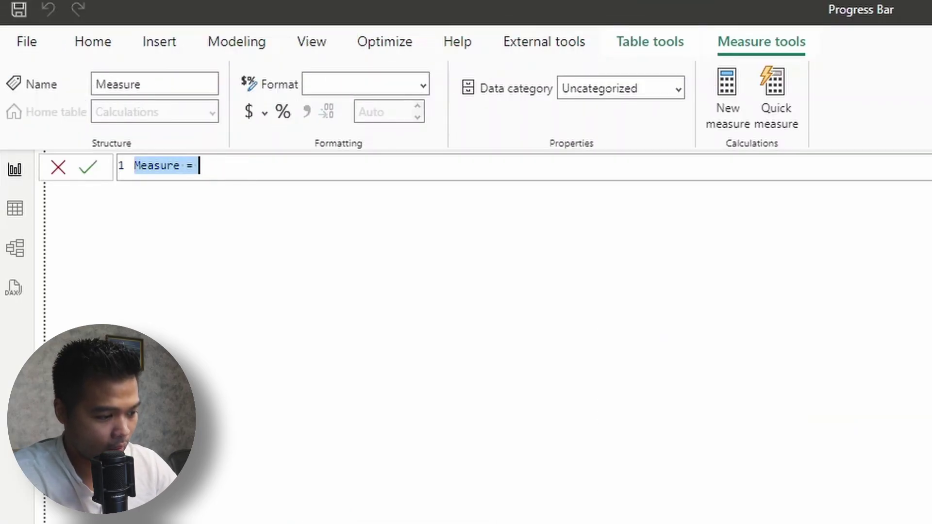
pyautogui.write('Progress ')
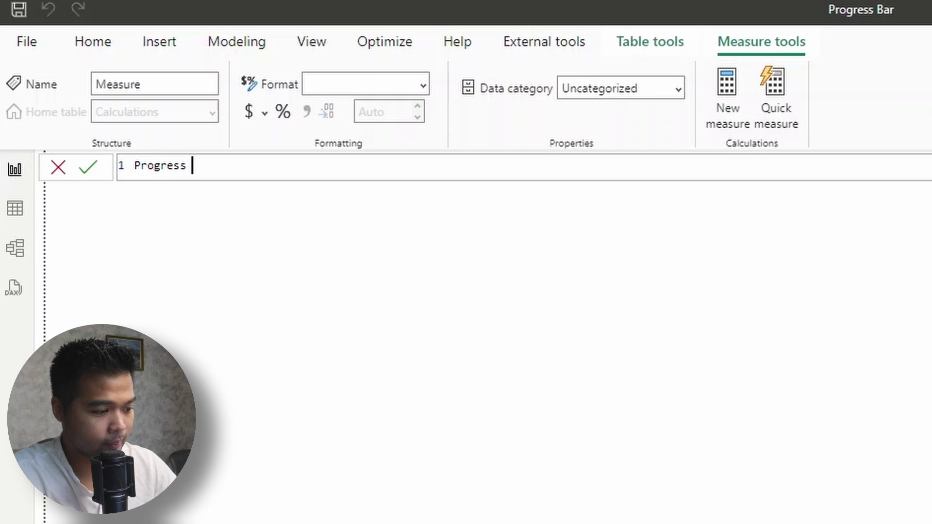
pyautogui.write('Ba')
pyautogui.press('BackSpace')
pyautogui.write('ar ')
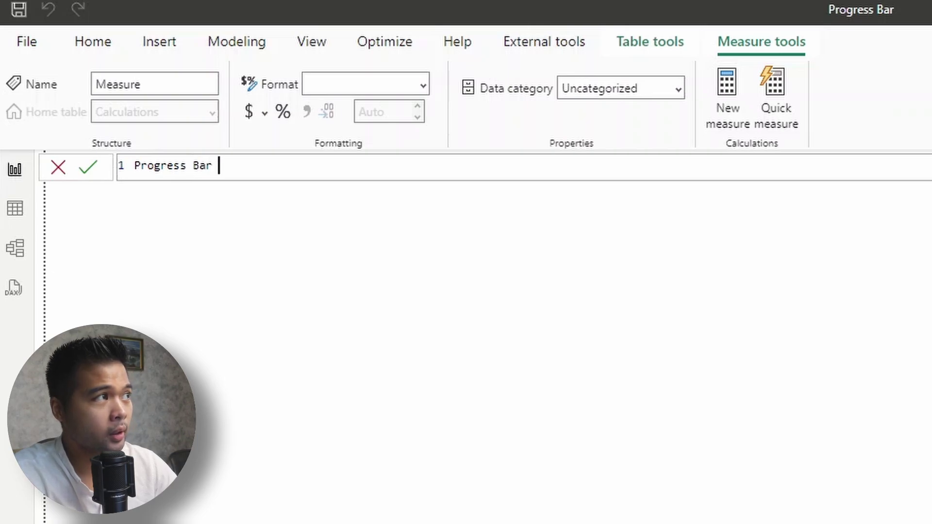
pyautogui.write('=')
pyautogui.hotkey('shift', 'Return')
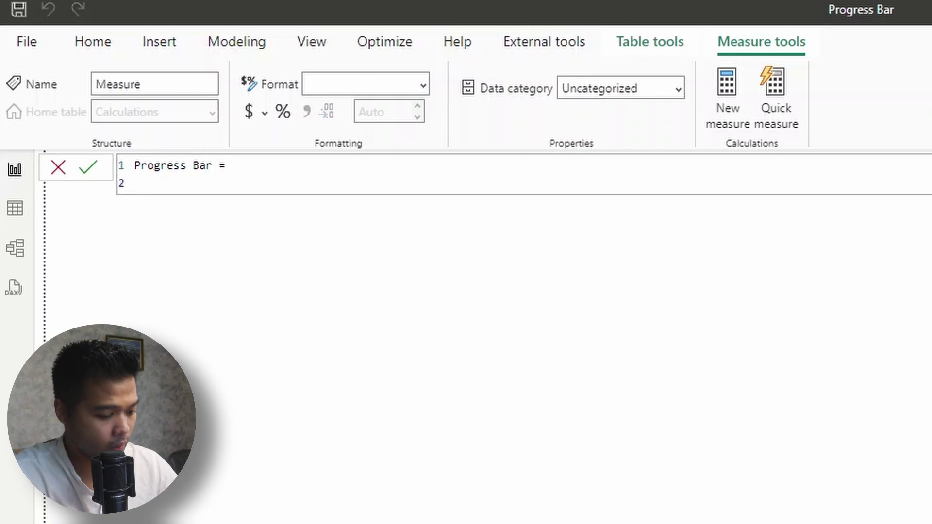
pyautogui.write('VAR _')
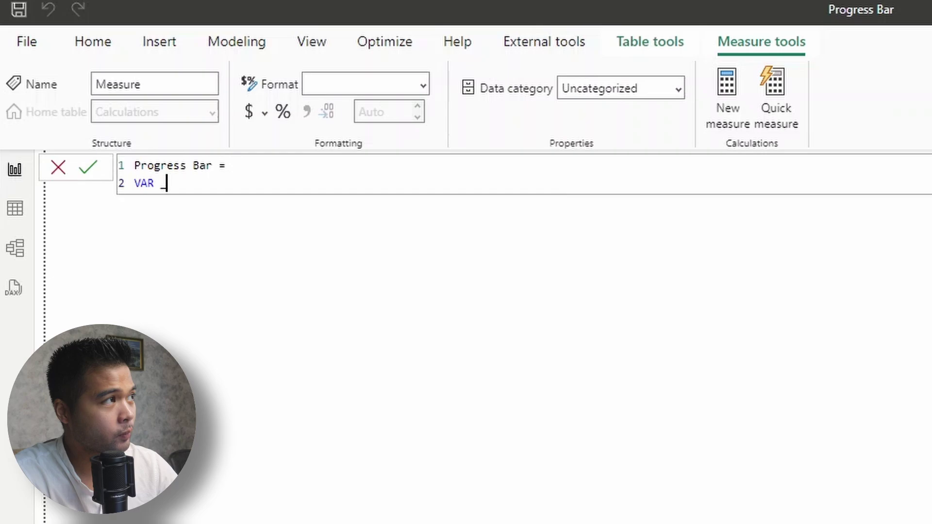
pyautogui.write('value [Pr')
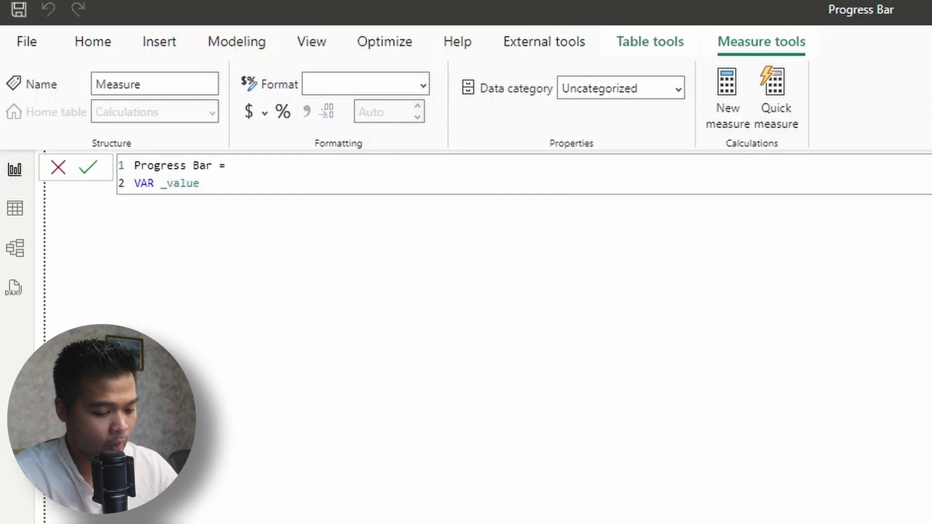
pyautogui.press('BackSpace')
pyautogui.press('BackSpace')
pyautogui.press('BackSpace')
pyautogui.write('=')
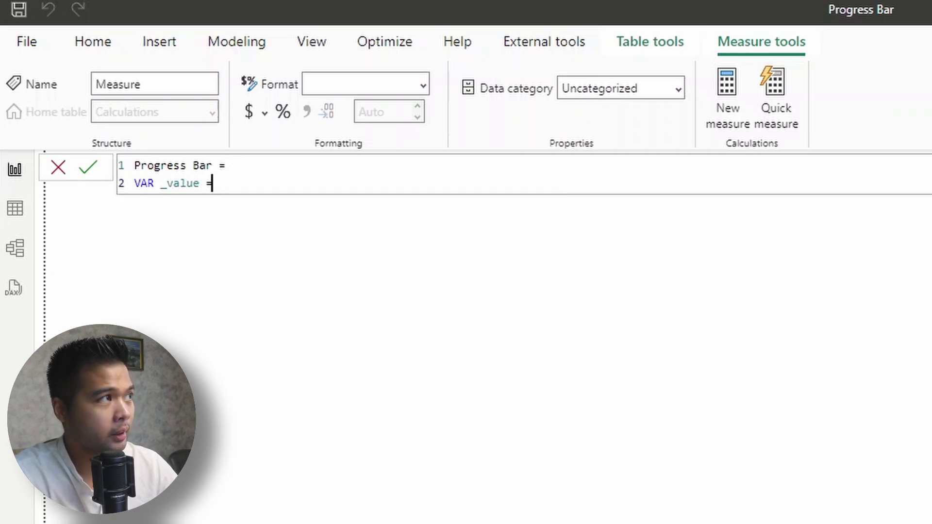
pyautogui.write(' [Progre')
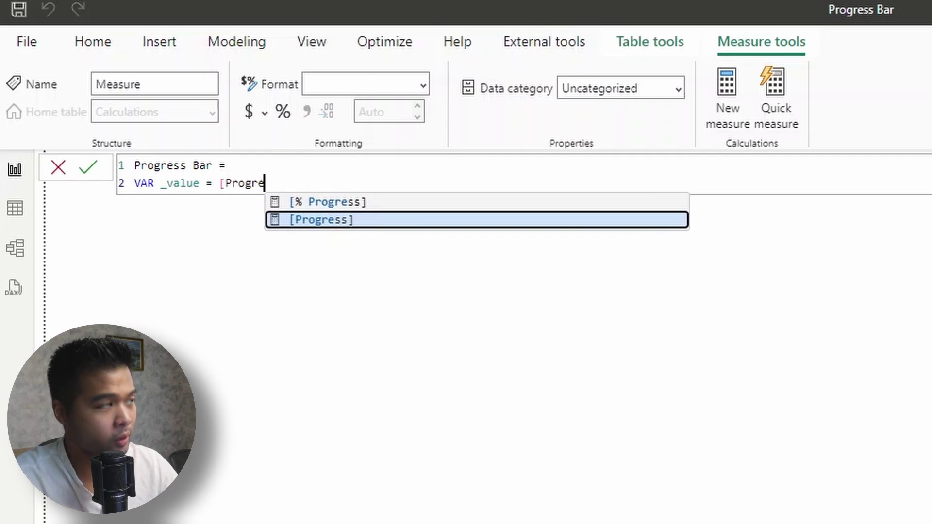
pyautogui.press('Up')
pyautogui.press('Tab')
pyautogui.press('Return')
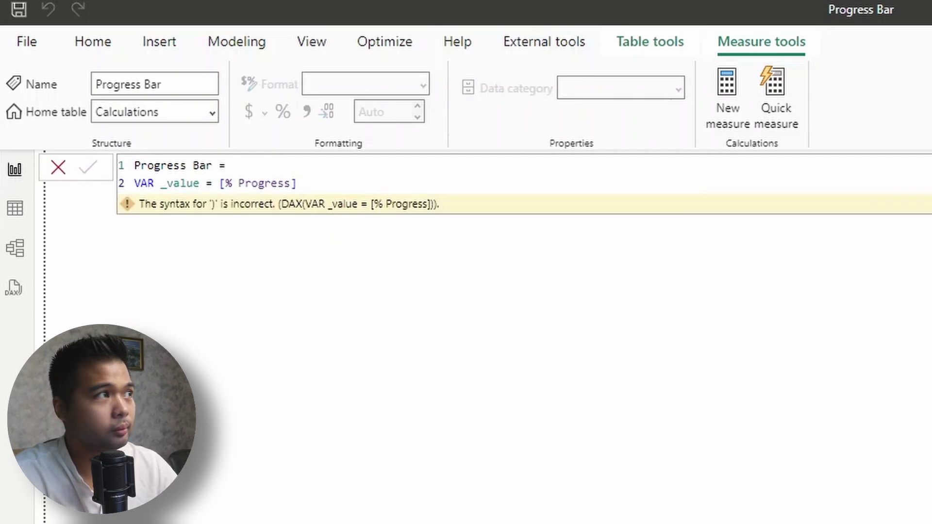
# - Change _value to ROUNDUP([% Progress] * 10, 1) in the Progress Bar formula
pyautogui.click(724, 186)
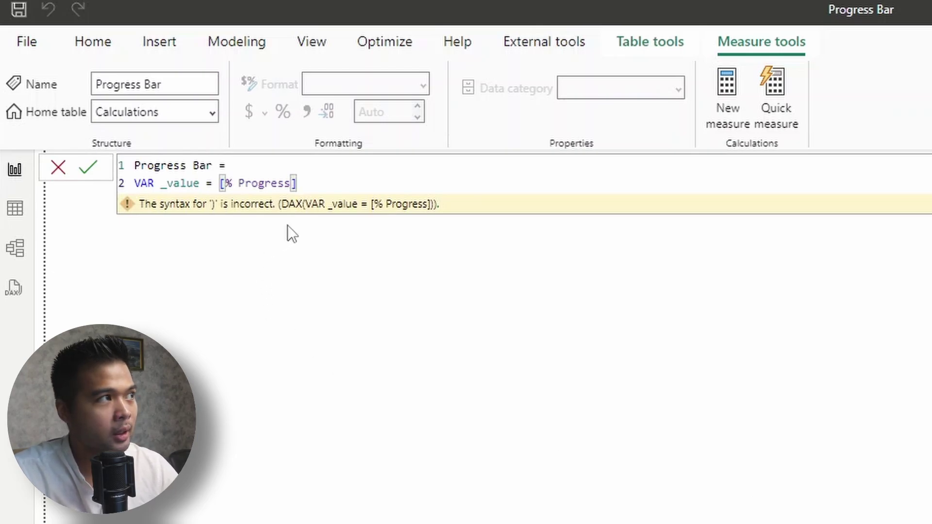
pyautogui.click(225, 186)
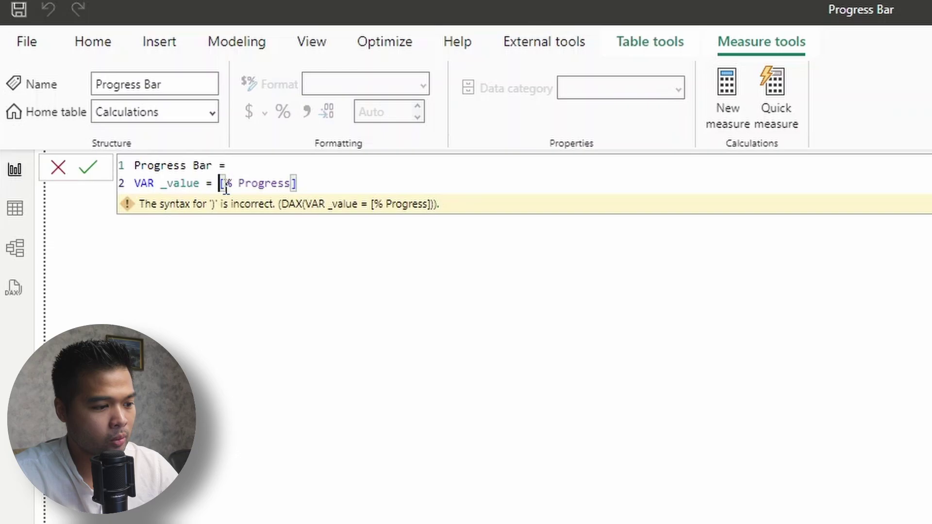
pyautogui.write('ROU')
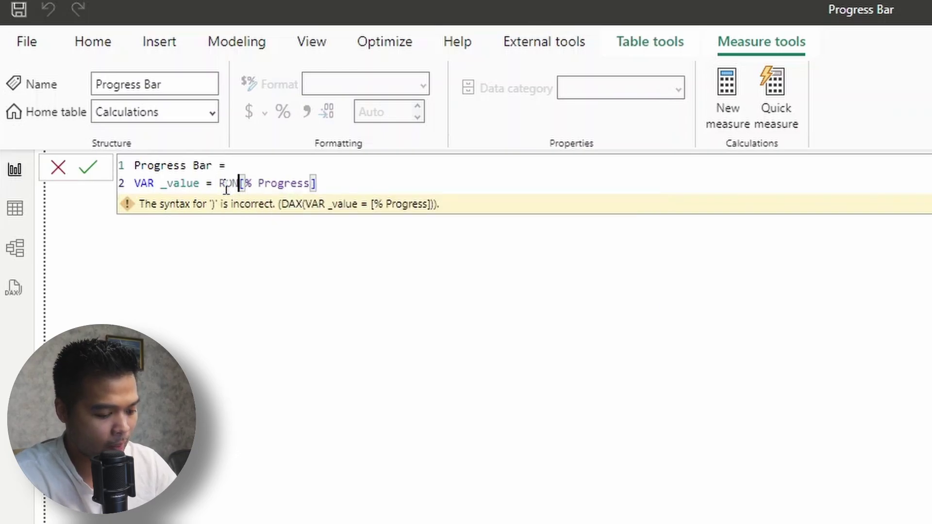
pyautogui.write('NDU')
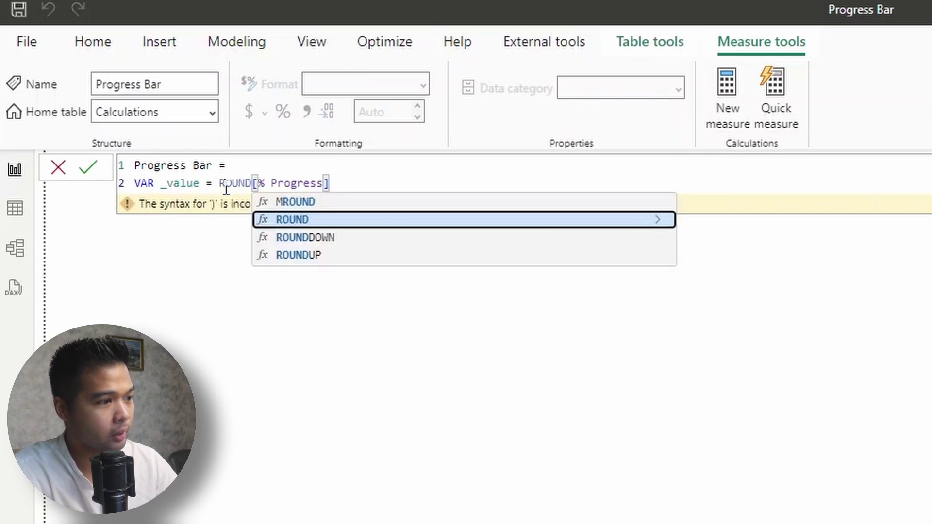
pyautogui.press('Tab')
pyautogui.press('Right')
pyautogui.press('Right')
pyautogui.press('Right')
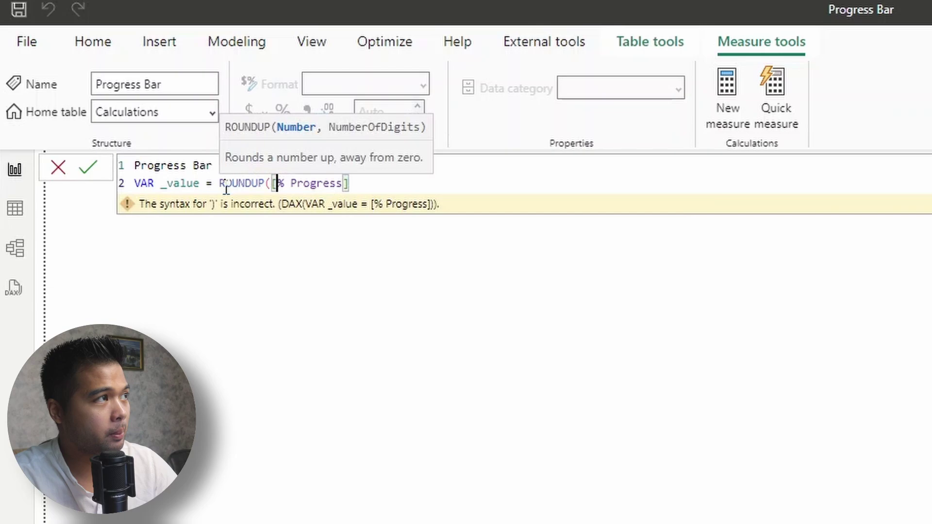
pyautogui.press('Right')
pyautogui.press('Right')
pyautogui.press('Right')
pyautogui.press('Right')
pyautogui.press('Right')
pyautogui.press('Right')
pyautogui.press('Right')
pyautogui.press('Right')
pyautogui.press('Right')
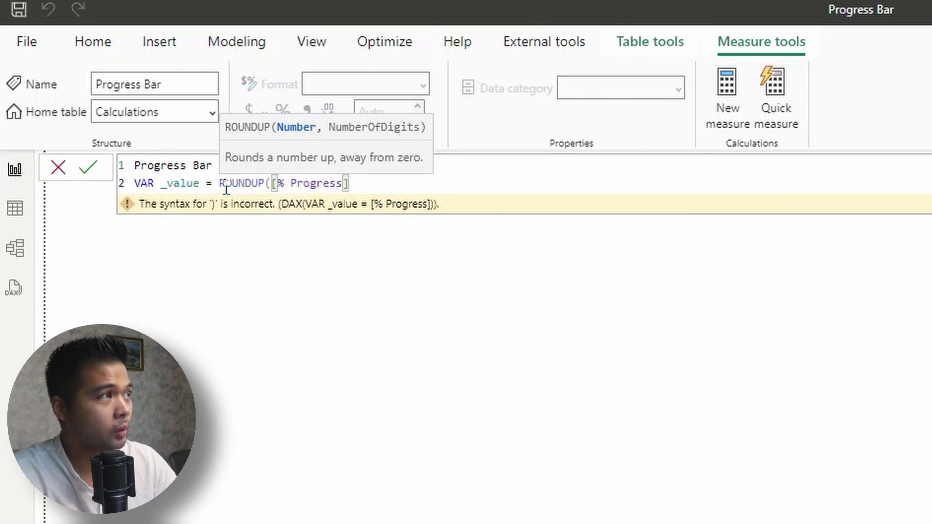
pyautogui.write(', ')
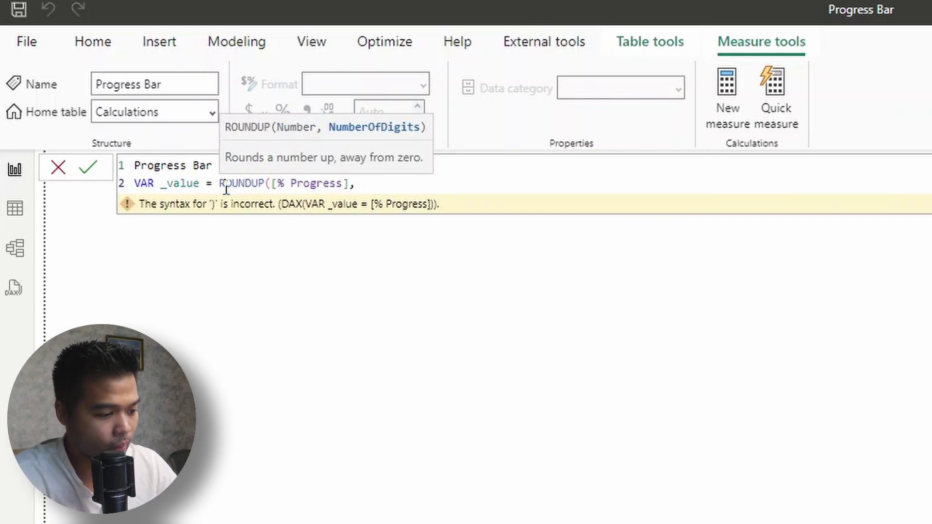
pyautogui.write('1)')
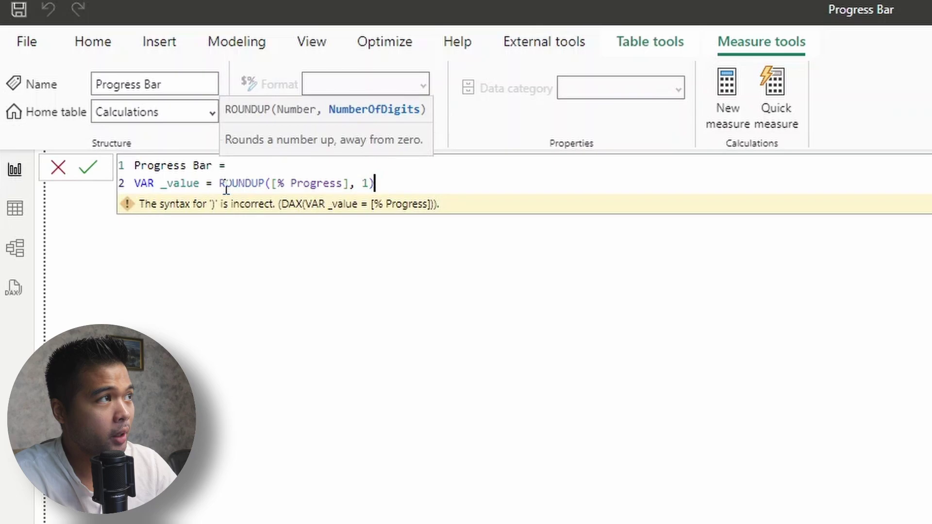
pyautogui.press('Left')
pyautogui.press('Left')
pyautogui.press('Left')
pyautogui.press('Left')
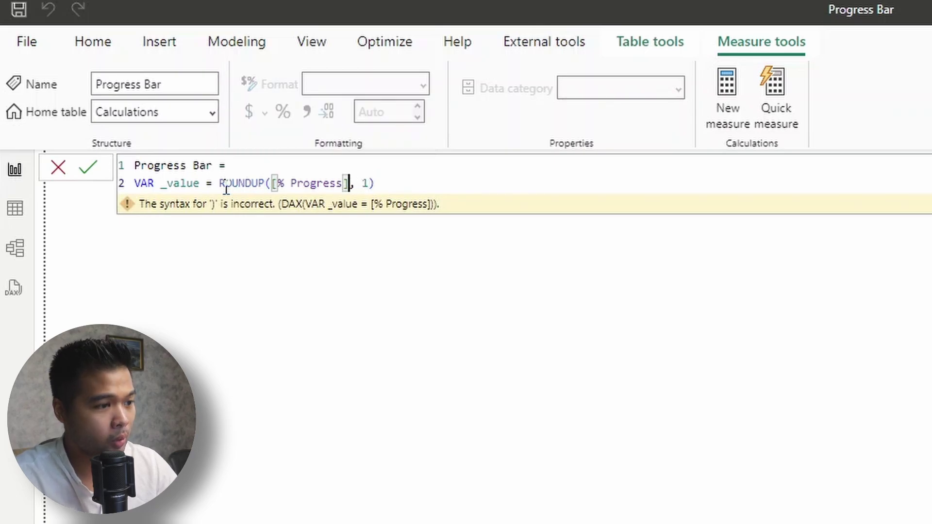
pyautogui.write('* 10')
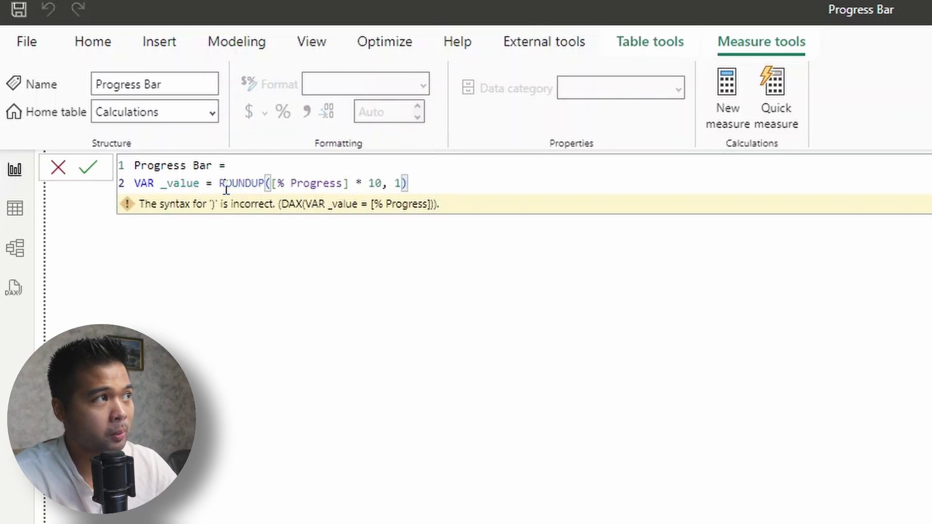
# - Add RETURN _value on new lines and commit the Progress Bar measure
pyautogui.press('Right')
pyautogui.press('Right')
pyautogui.press('Right')
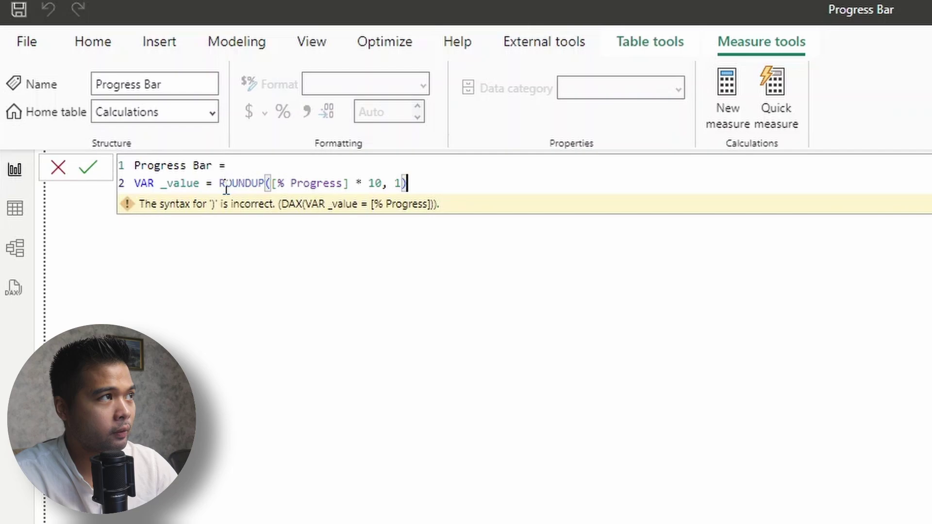
pyautogui.hotkey('shift', 'Return')
pyautogui.write('RETURN')
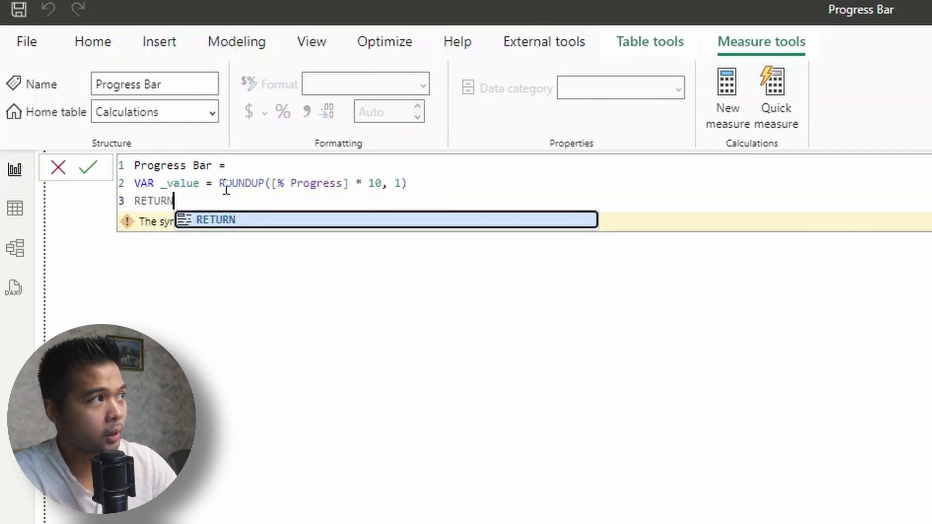
pyautogui.press('Tab')
pyautogui.hotkey('shift', 'Return')
pyautogui.write('_value')
pyautogui.press('Return')
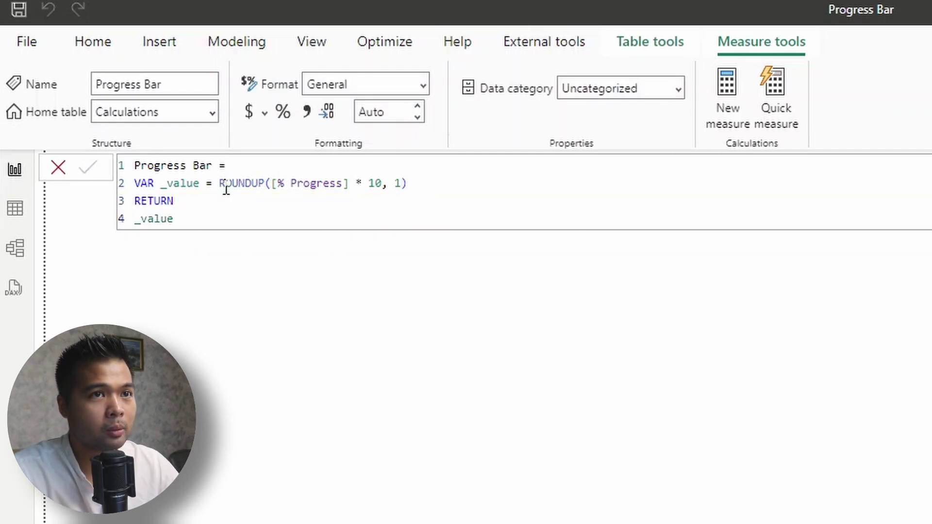
# - Change the ROUNDUP precision from 1 to 0 and commit the formula
pyautogui.click(488, 186)
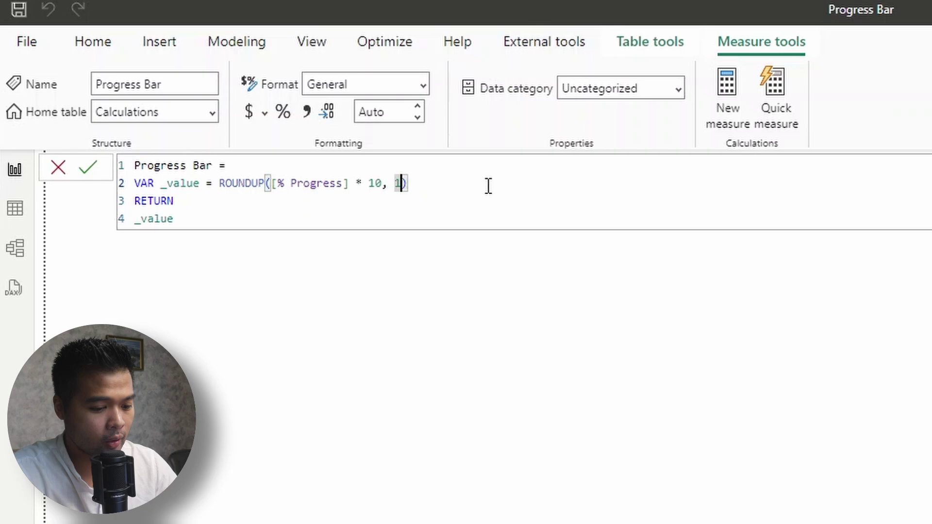
pyautogui.press('BackSpace')
pyautogui.write('0')
pyautogui.press('Return')
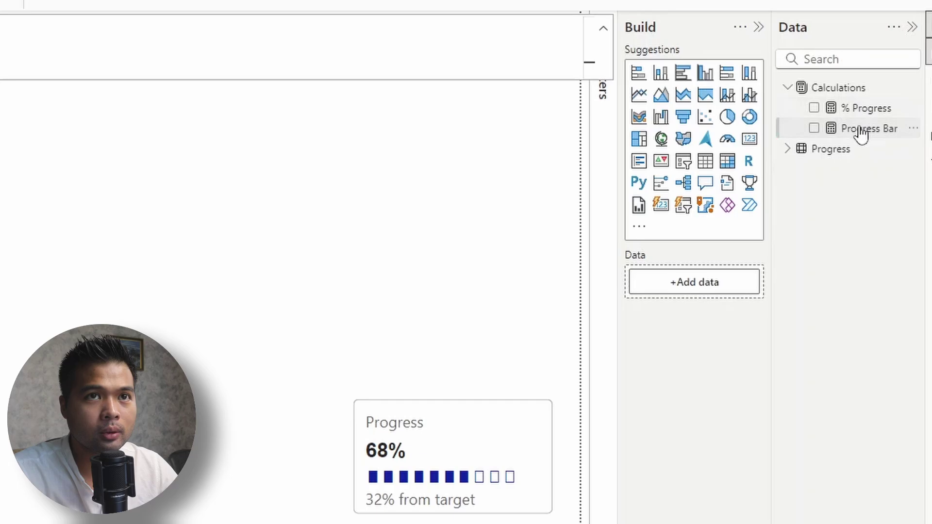
# - Add Progress Bar to the report as a Card visual showing 7.00, positioned lower right
pyautogui.moveTo(857, 137); pyautogui.dragTo(445, 229)
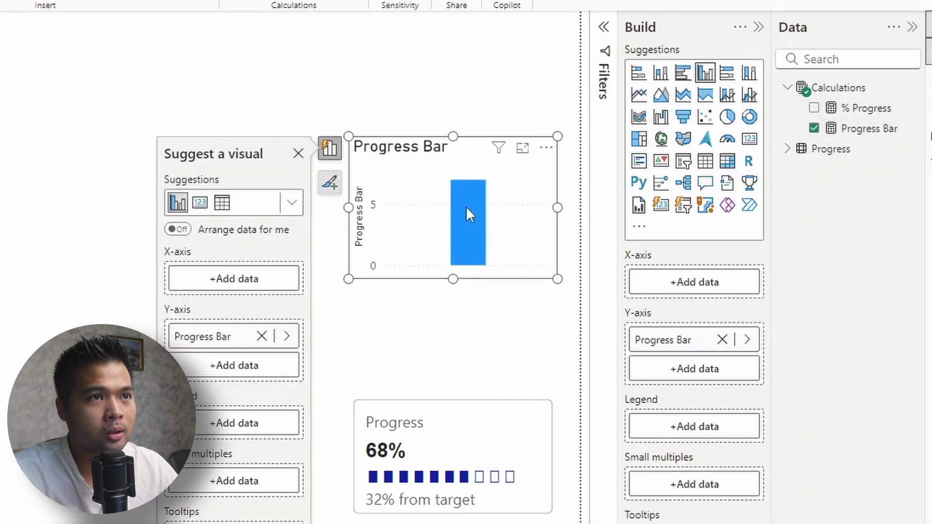
pyautogui.click(661, 205)
pyautogui.moveTo(495, 267); pyautogui.dragTo(511, 291)
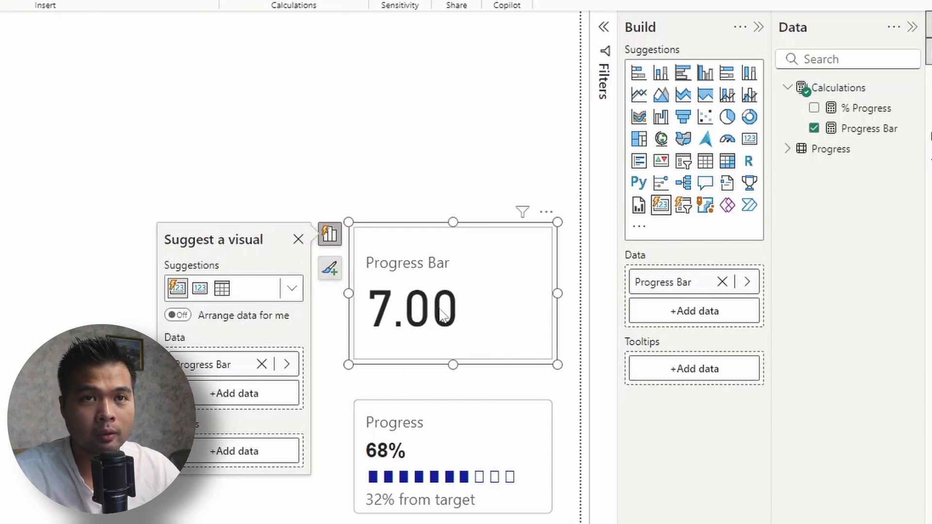
pyautogui.click(856, 129)
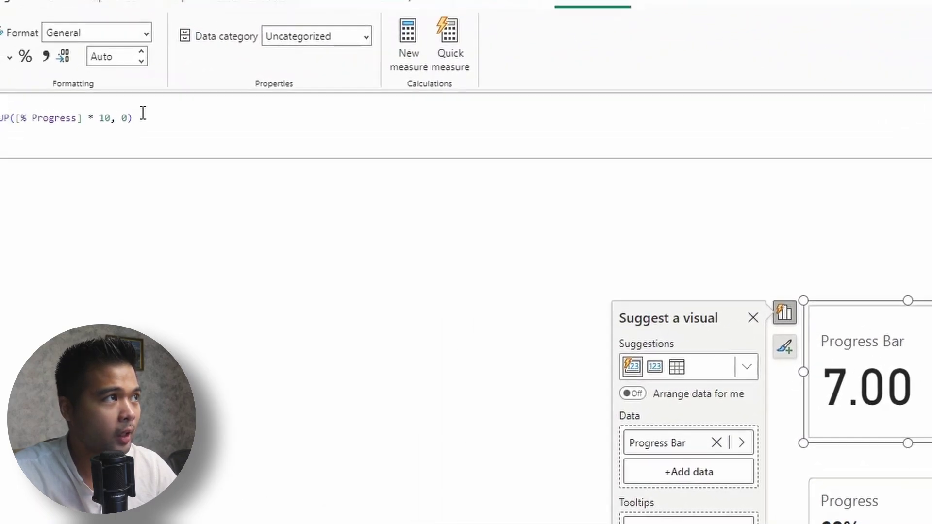
# - Add the line VAR _remaining = 10 - _value to the Progress Bar formula
pyautogui.press('Return')
pyautogui.write('VAR ')
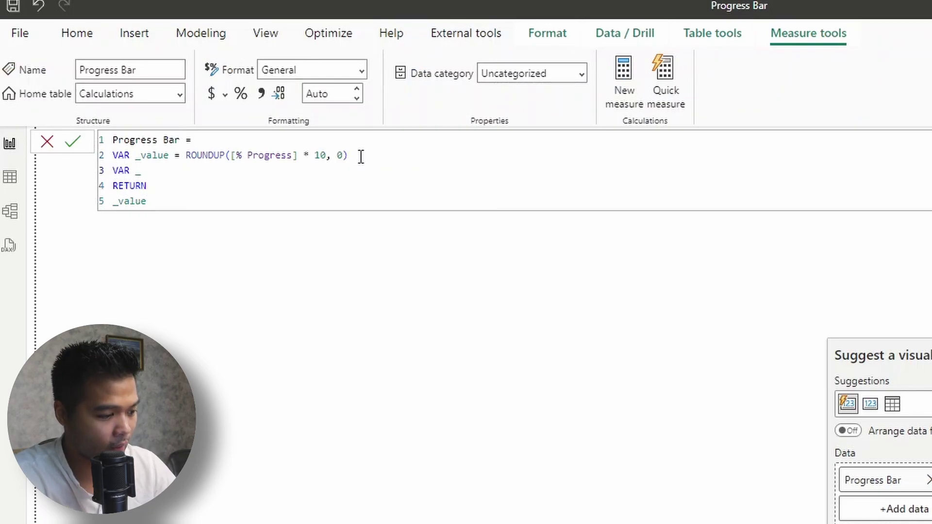
pyautogui.write('_remaining')
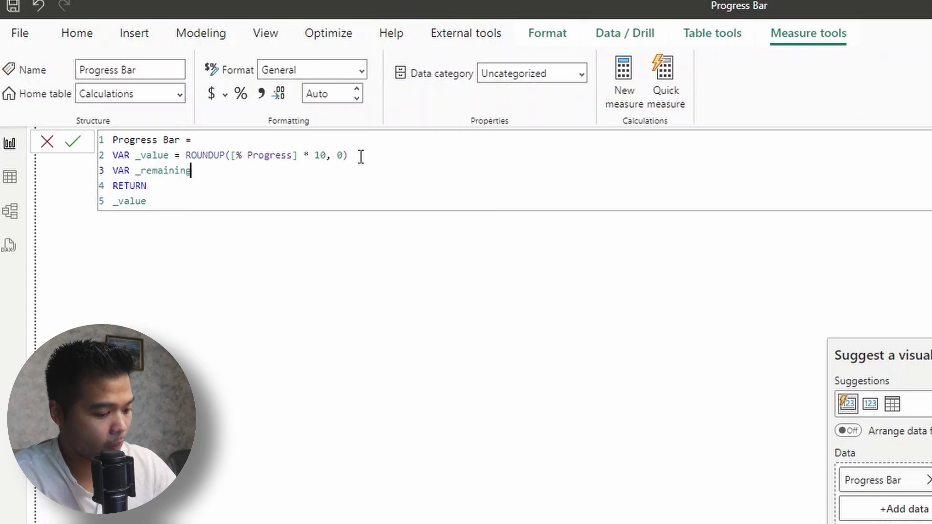
pyautogui.write(' = ')
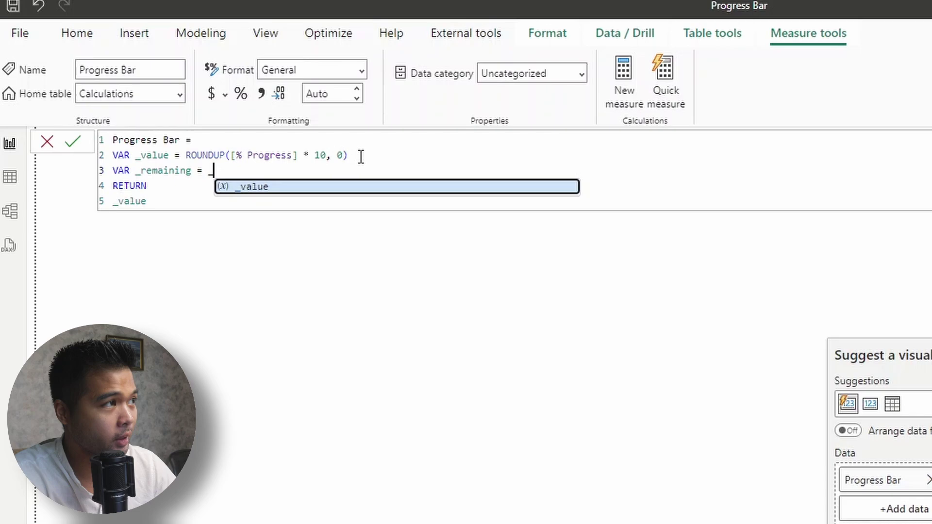
pyautogui.write('10 - _value')
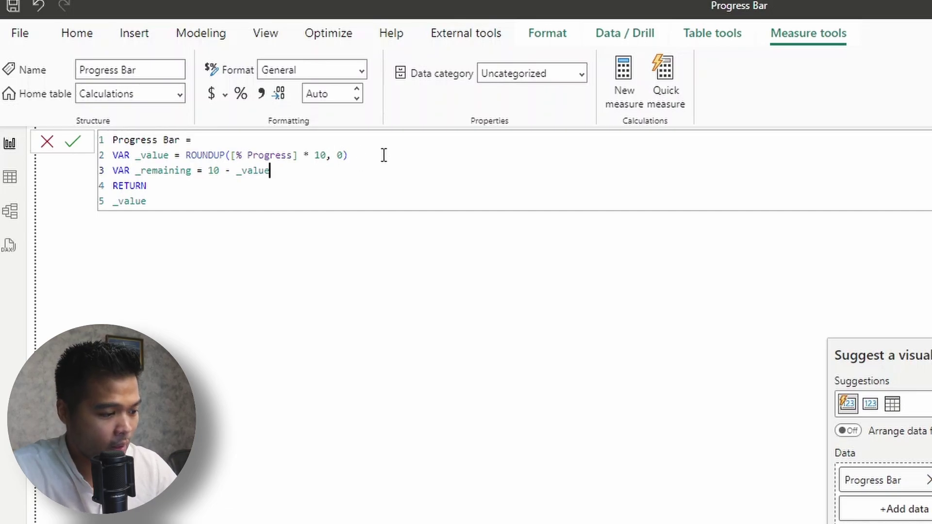
pyautogui.click(163, 203)
# - Replace the returned _value with REPT("", _value) & REPT("", _remaining)
pyautogui.keyDown('shift'); pyautogui.click(115, 203); pyautogui.keyUp('shift')
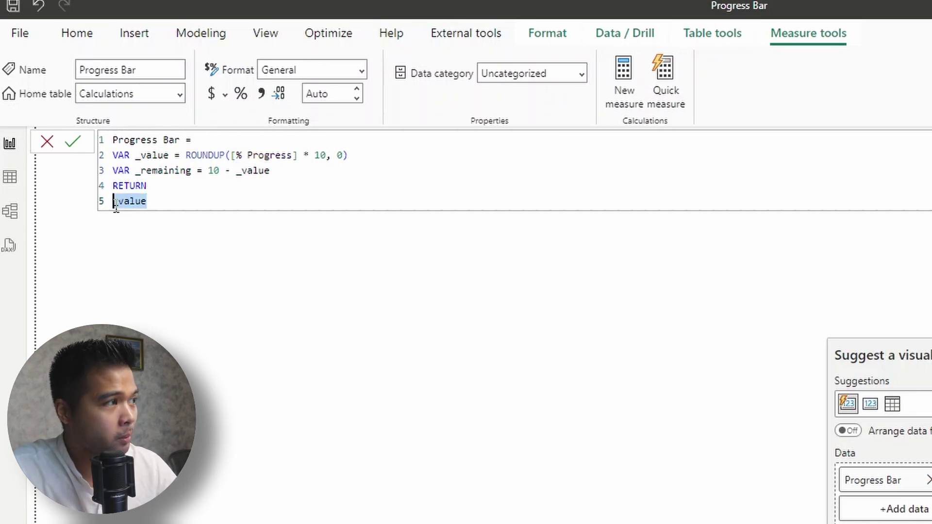
pyautogui.write('REPT(')
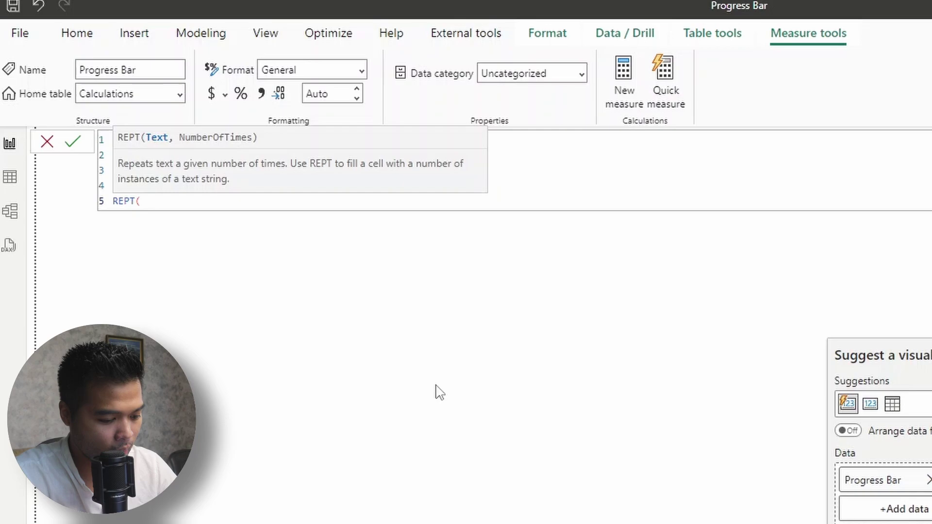
pyautogui.write('"",')
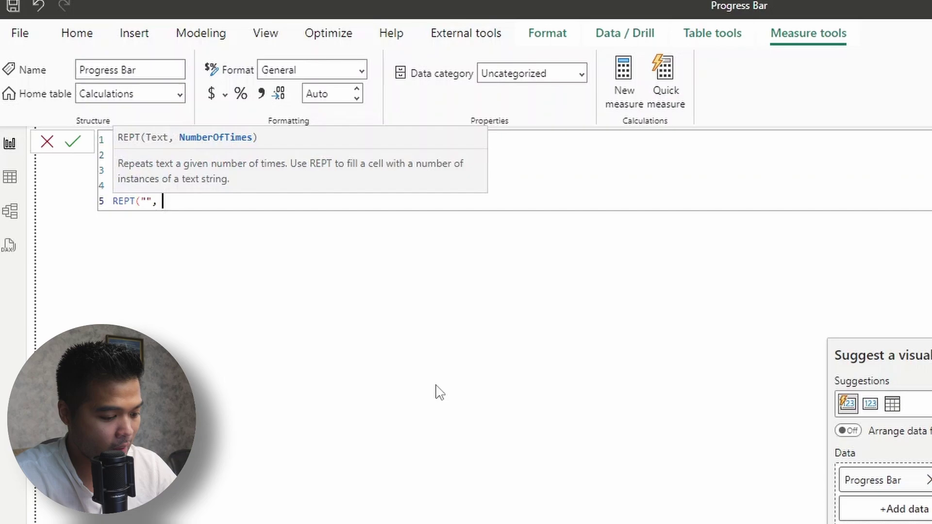
pyautogui.write(' _value)')
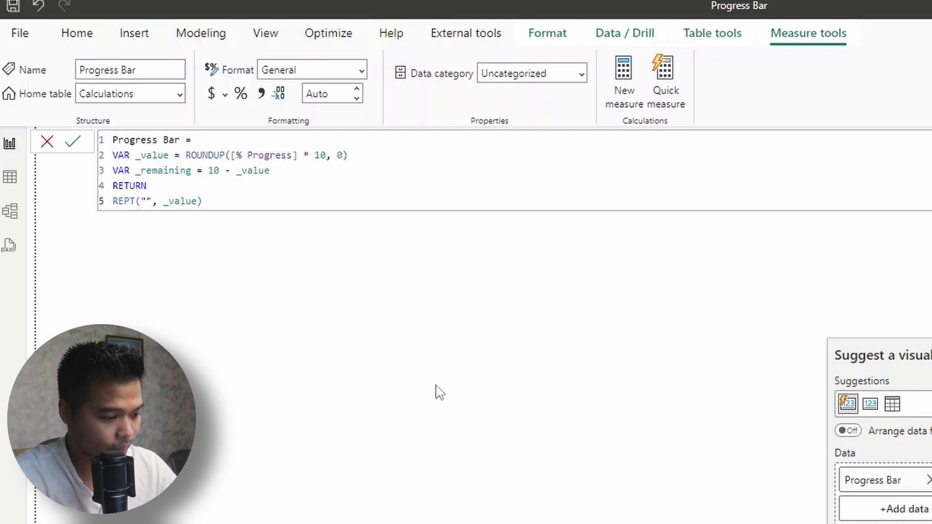
pyautogui.write('& ')
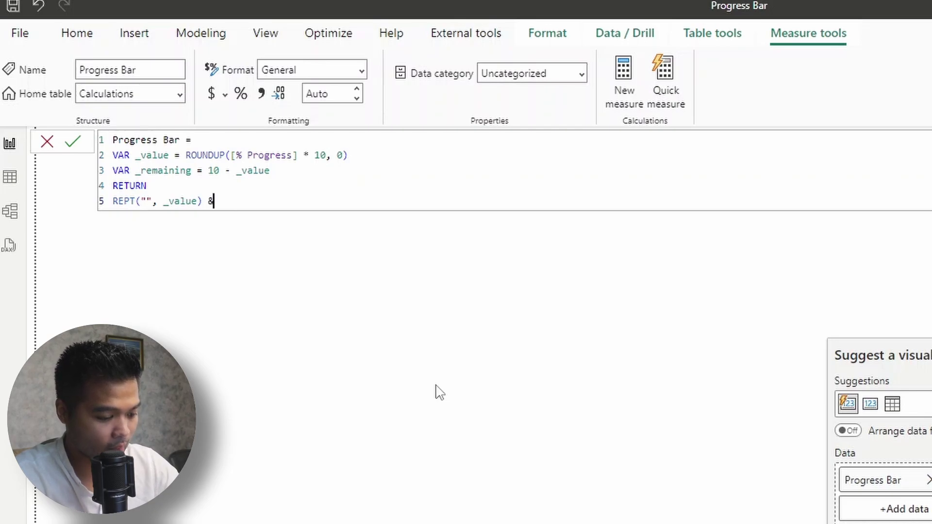
pyautogui.write('REPT("')
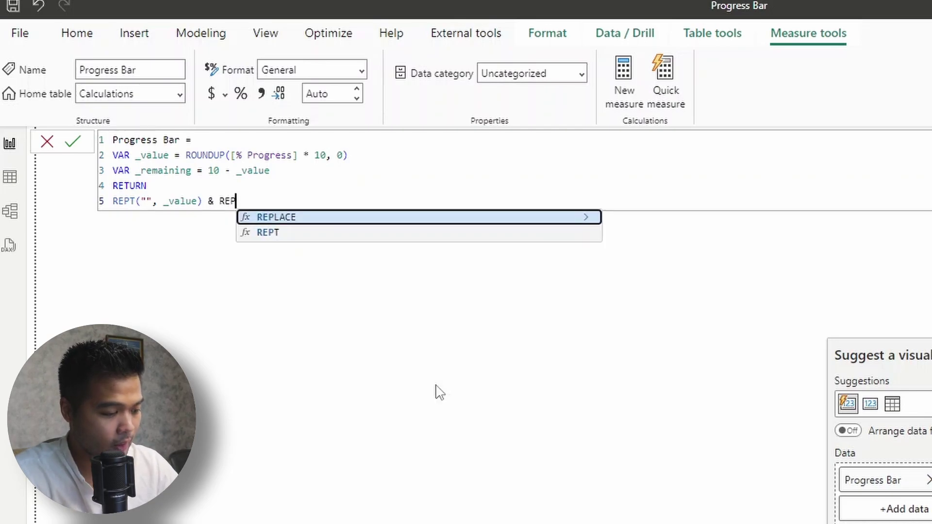
pyautogui.write('",')
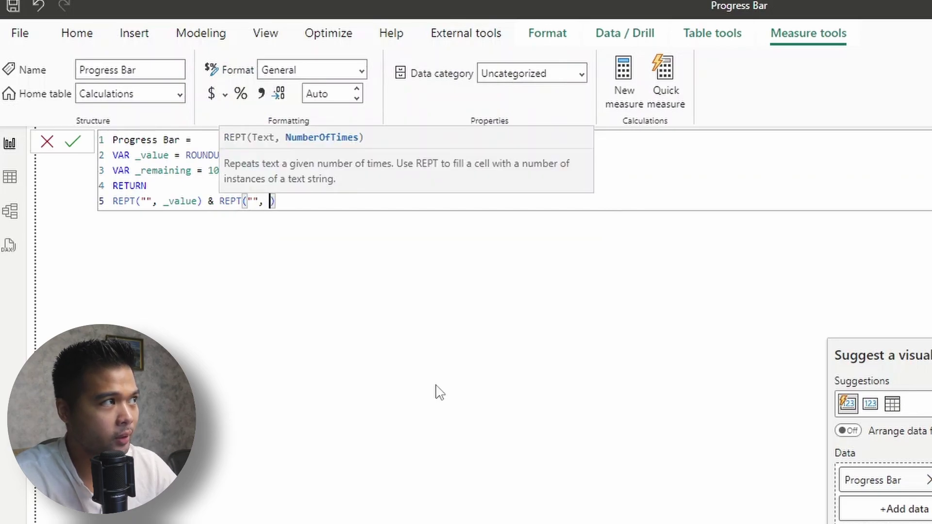
pyautogui.write(' _remaining')
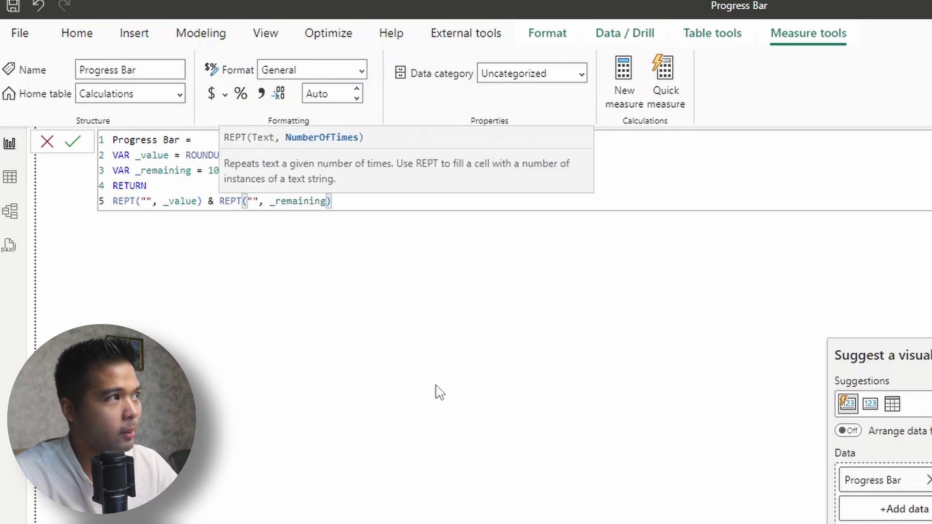
# - Commit the Progress Bar formula with the two REPT calls
pyautogui.click(202, 200)
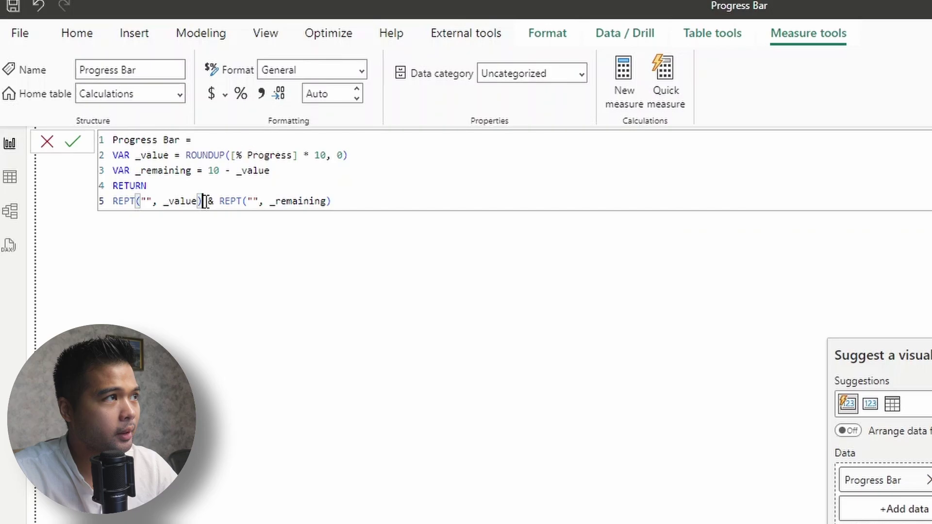
pyautogui.click(332, 201)
pyautogui.press('Return')
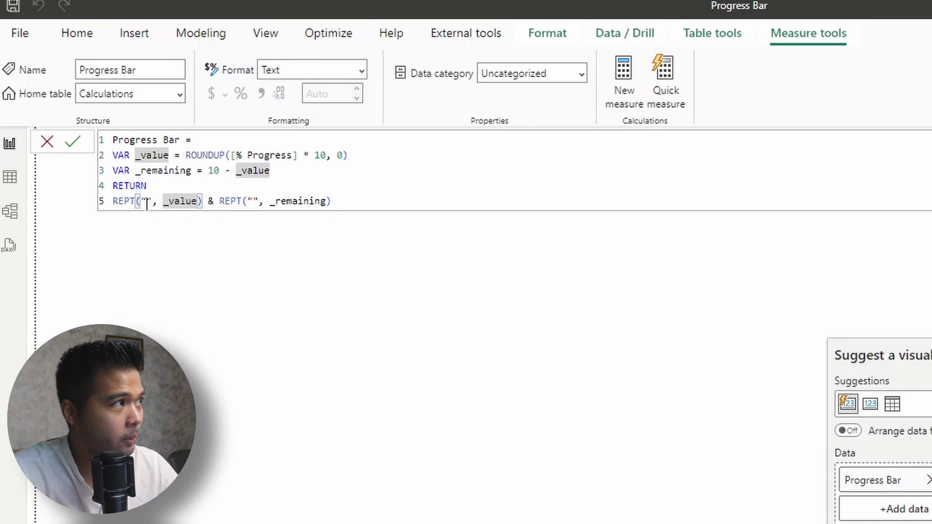
pyautogui.click(149, 200)
pyautogui.click(257, 201)
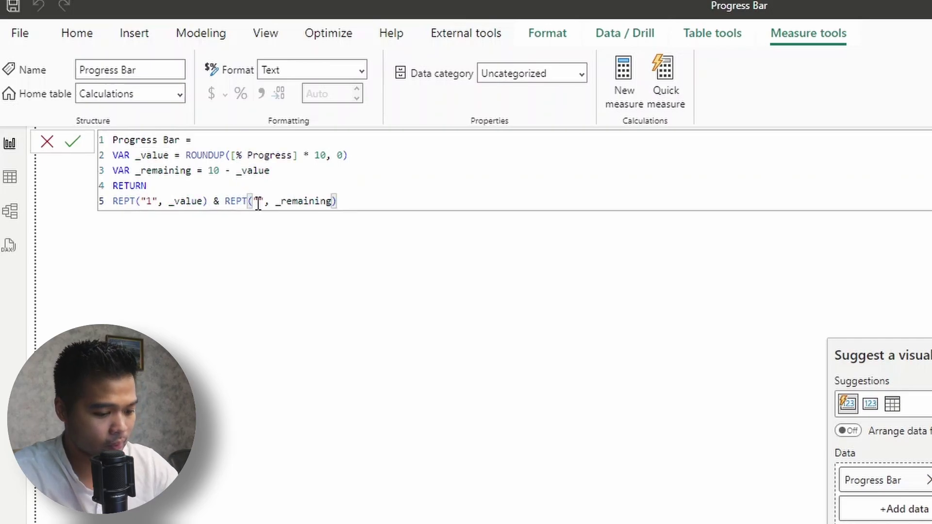
pyautogui.write('0')
pyautogui.press('Return')
pyautogui.moveTo(343, 295); pyautogui.dragTo(190, 289)
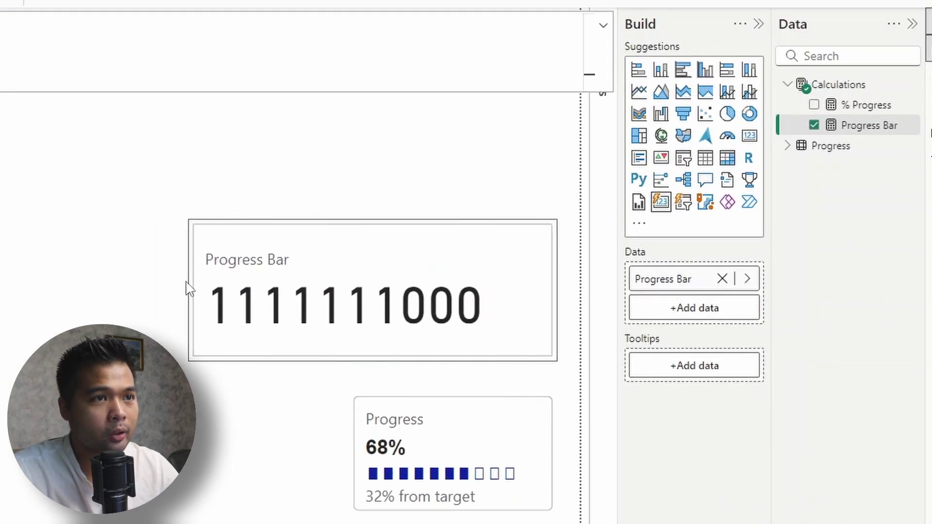
pyautogui.click(209, 294)
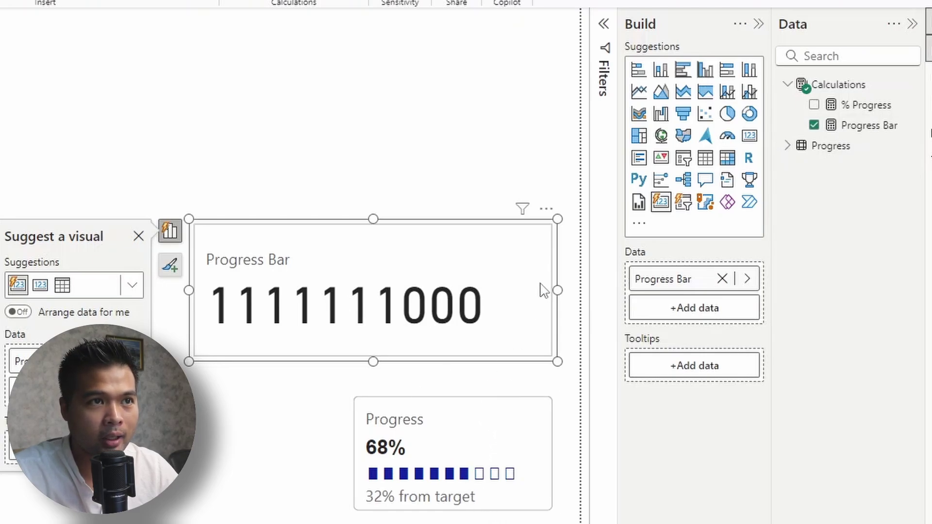
# - Replace the "1" in the first REPT with a tall solid block symbol █
pyautogui.click(854, 125)
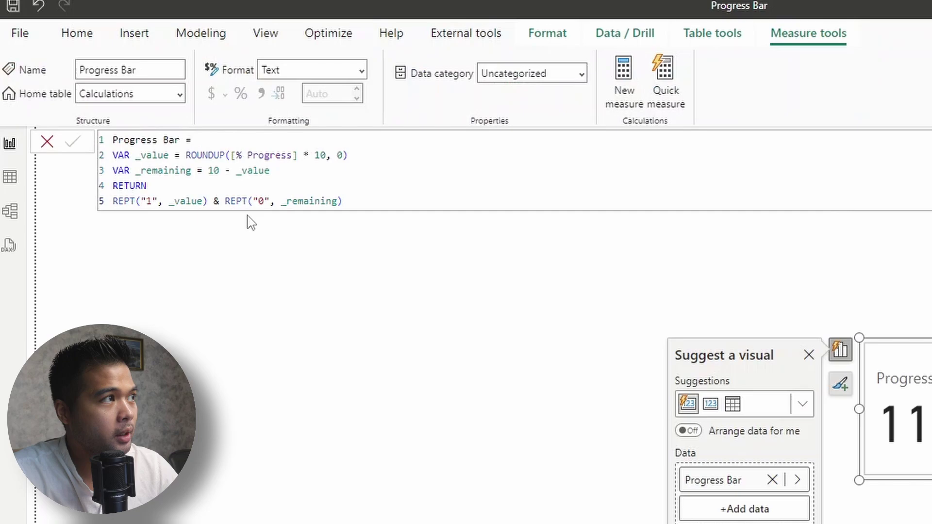
pyautogui.click(149, 200)
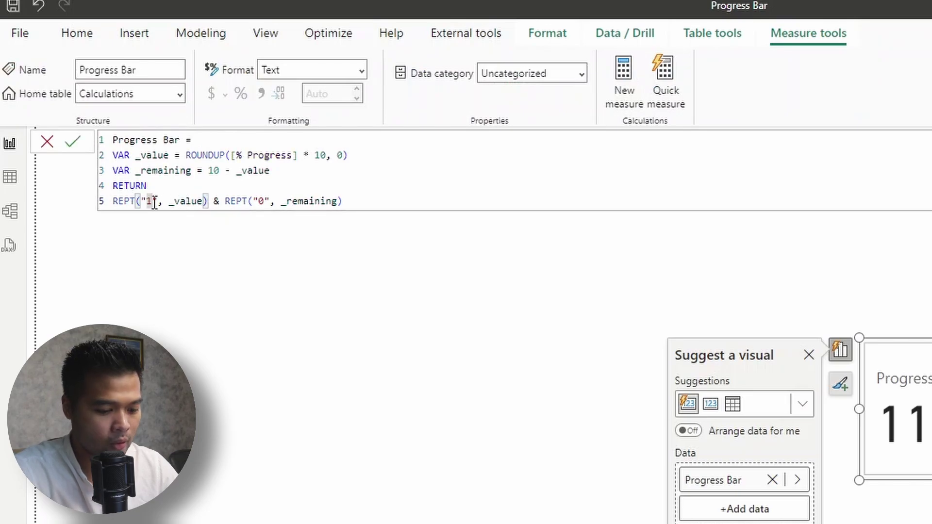
pyautogui.press('BackSpace')
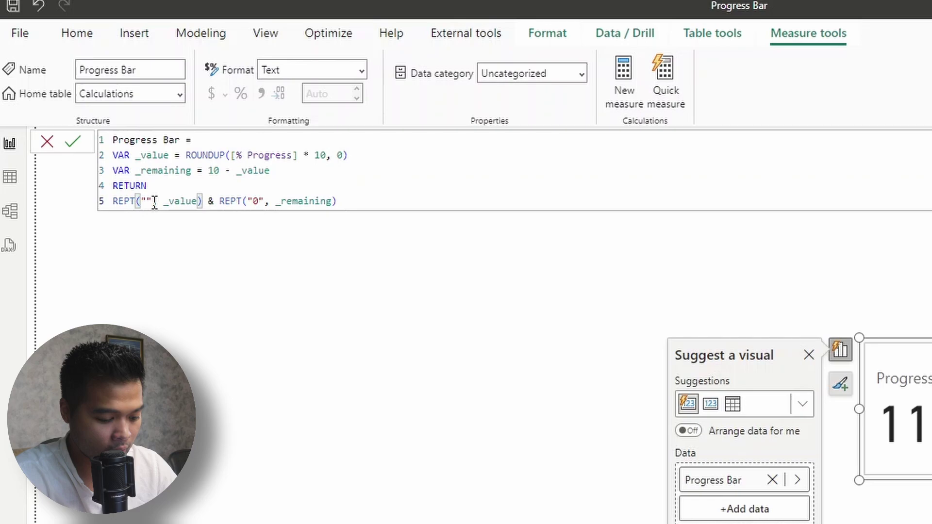
pyautogui.press('super+period')
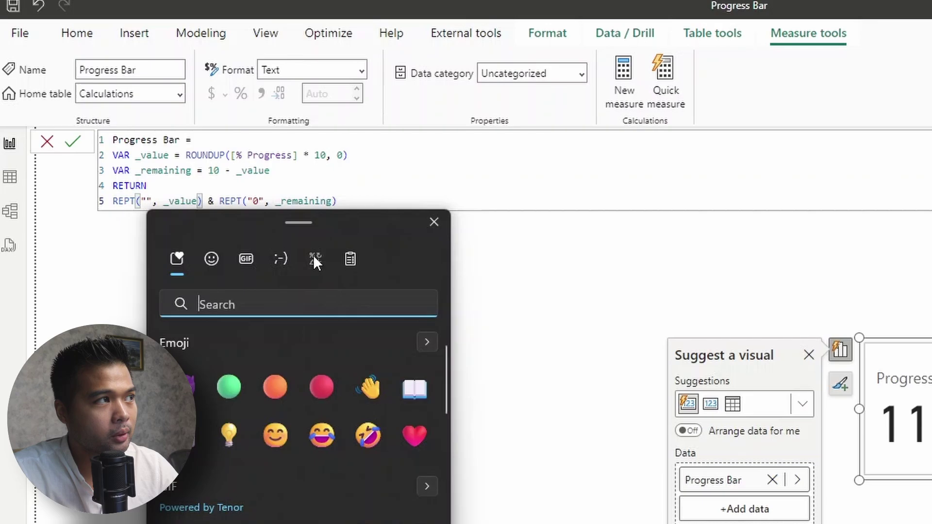
pyautogui.click(313, 256)
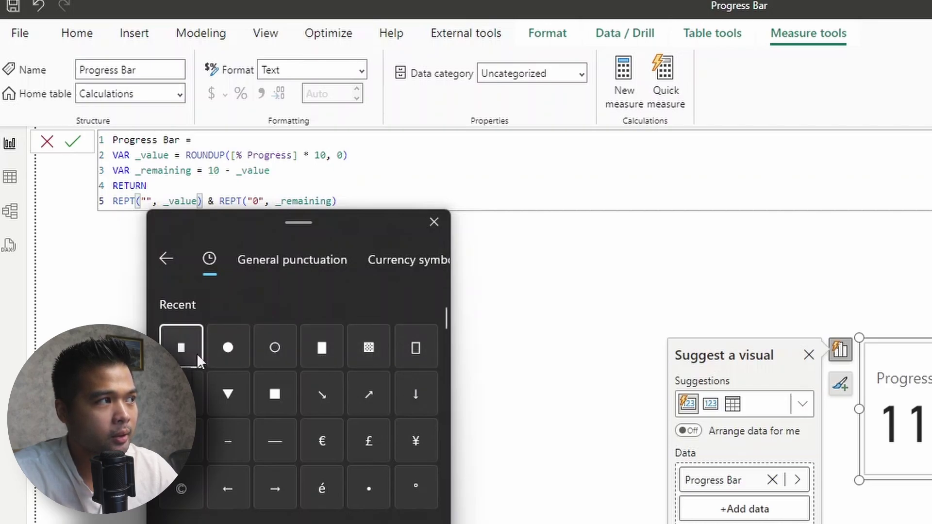
pyautogui.scroll(-6, 216, 355)
pyautogui.scroll(6, 215, 354)
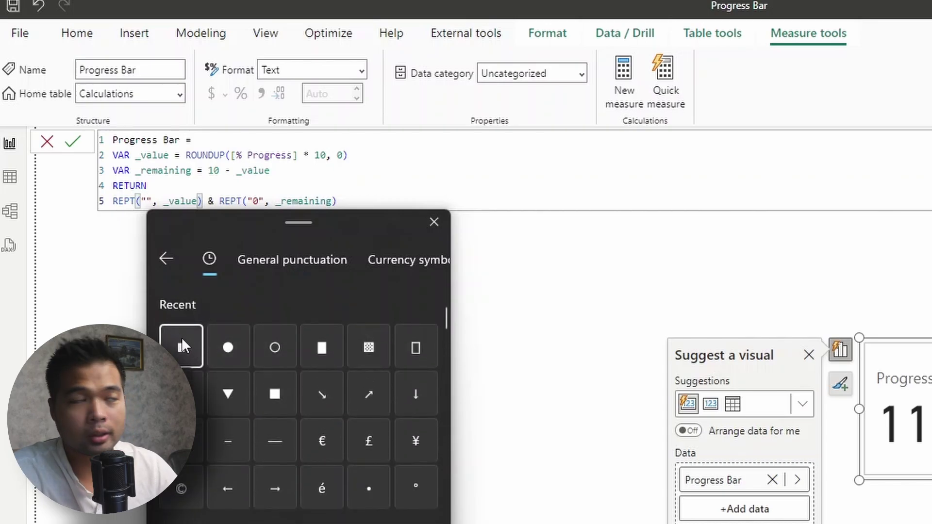
pyautogui.click(182, 339)
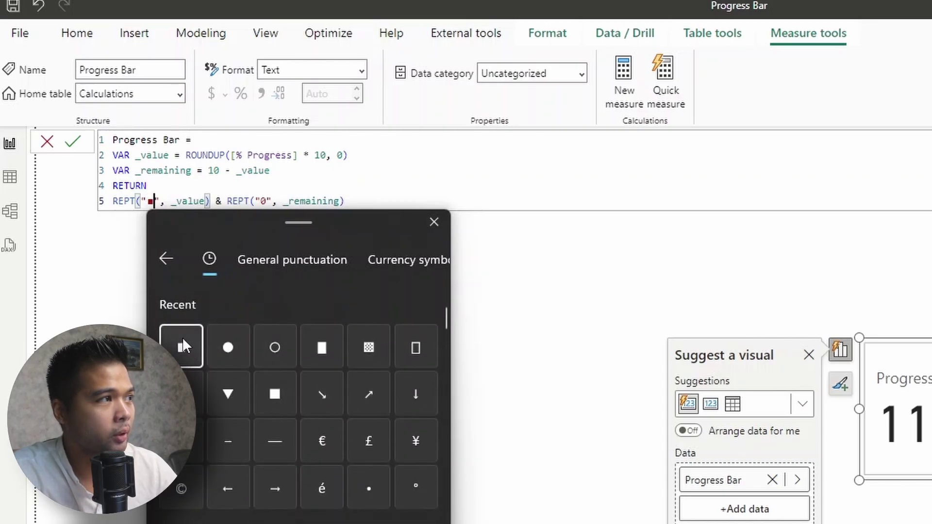
pyautogui.click(330, 353)
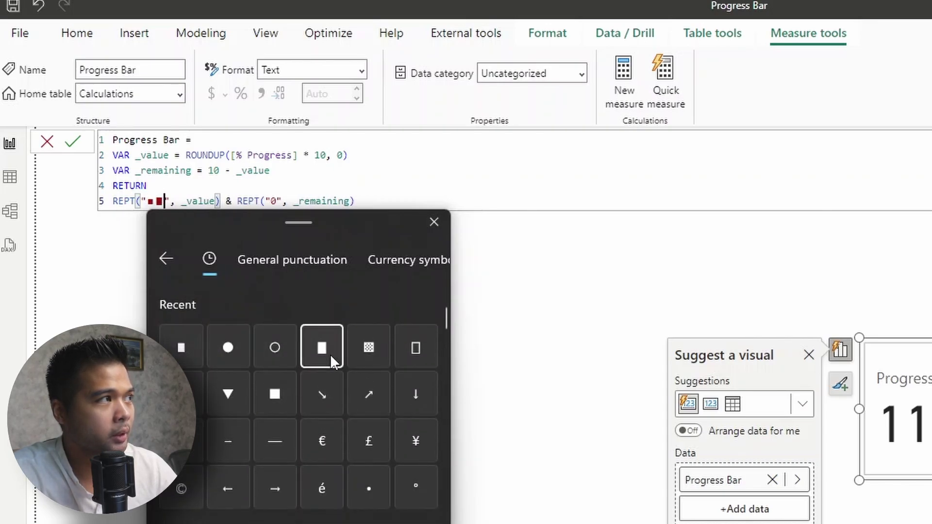
pyautogui.click(158, 202)
pyautogui.press('BackSpace')
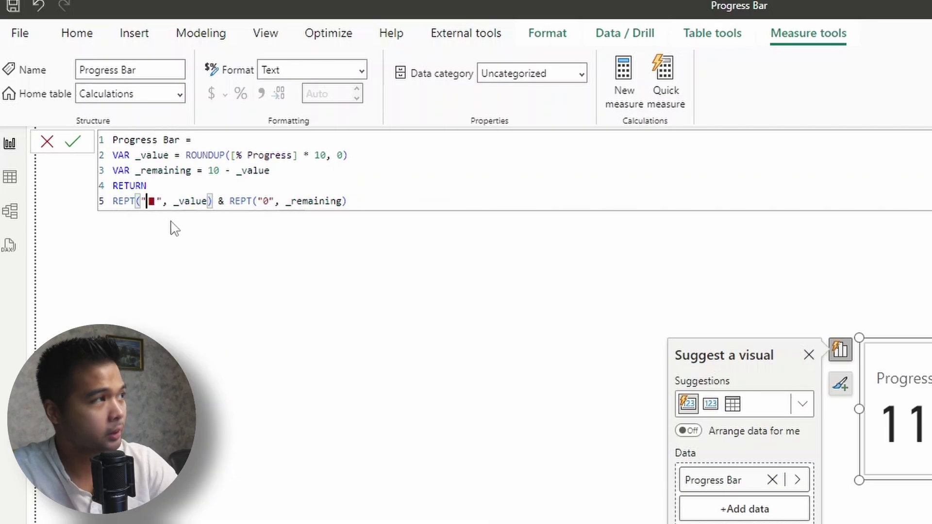
# - Replace the "0" with a hollow block ▯, commit, and widen the Progress Bar card
pyautogui.click(265, 201)
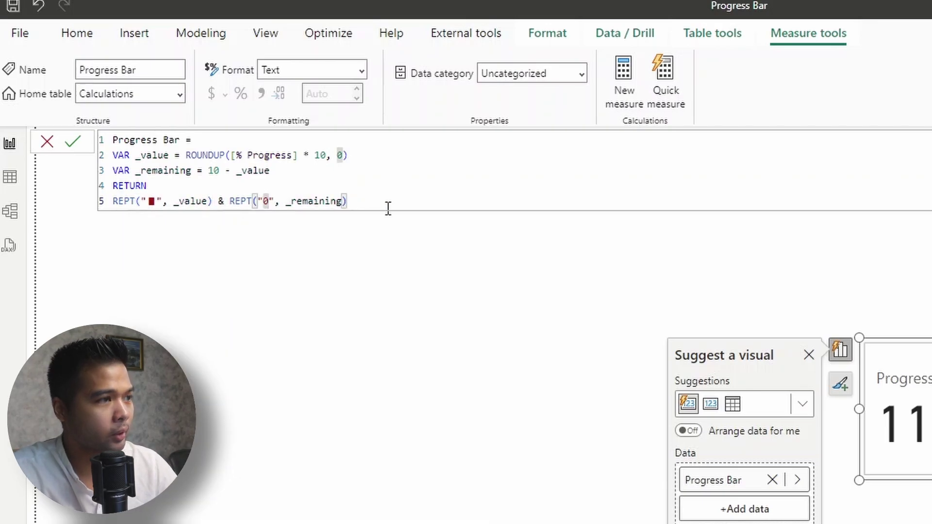
pyautogui.press('Delete')
pyautogui.press('super+period')
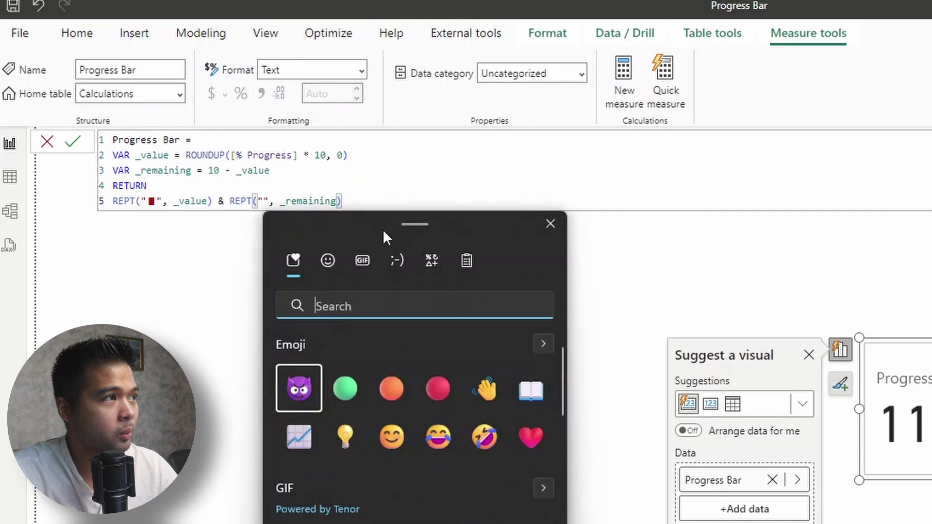
pyautogui.click(432, 261)
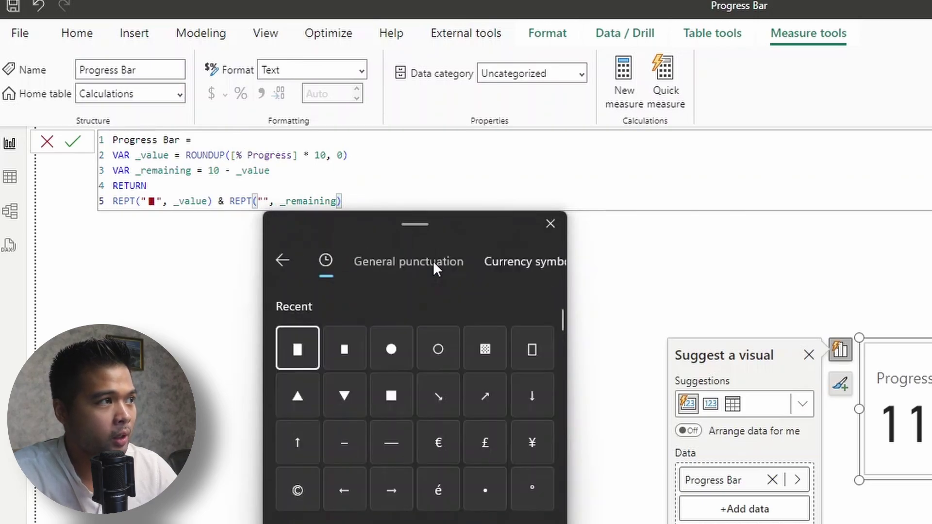
pyautogui.click(524, 351)
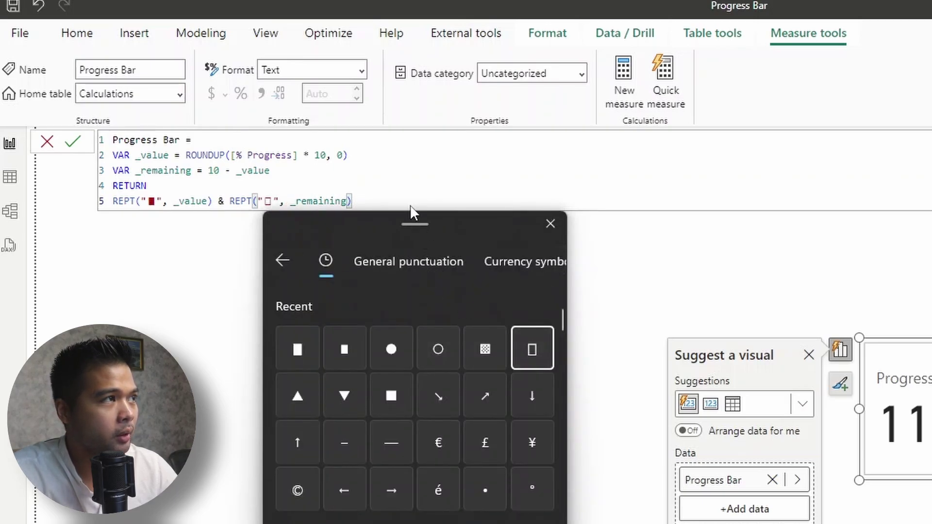
pyautogui.click(423, 200)
pyautogui.press('Return')
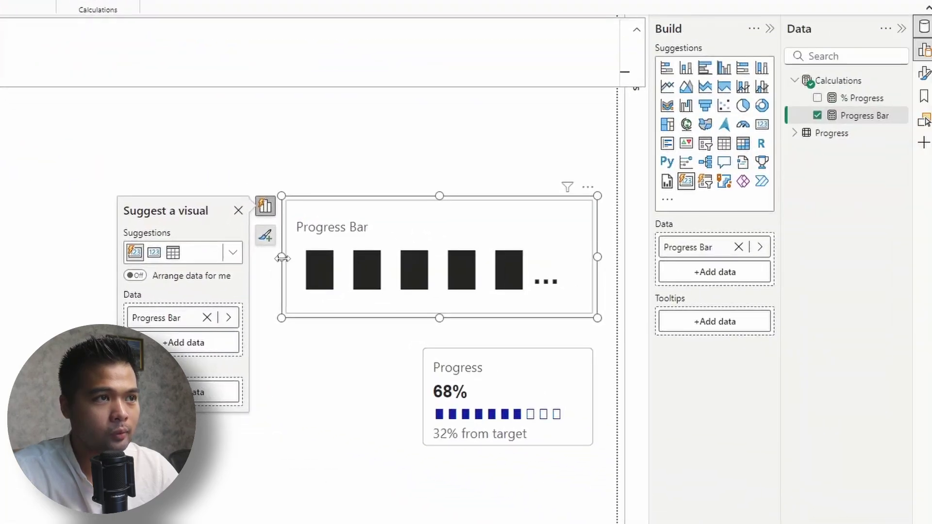
pyautogui.moveTo(281, 254); pyautogui.dragTo(83, 254)
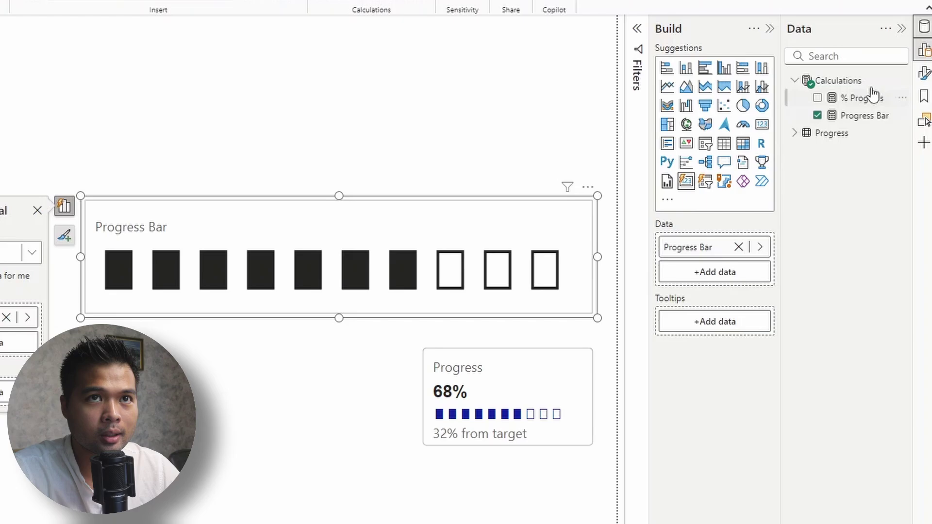
# - Create a Progress Subtitle measure as [% Progress] & " from target"
pyautogui.rightClick(849, 87)
pyautogui.click(779, 117)
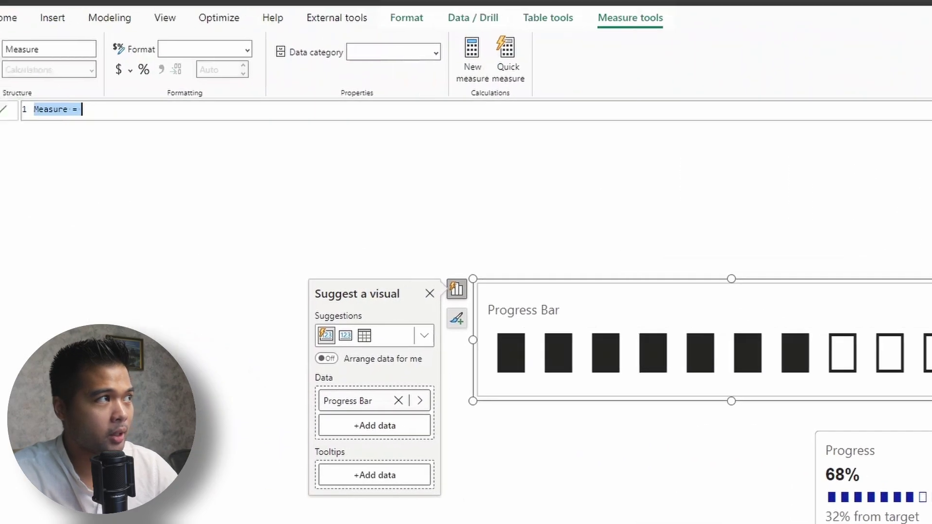
pyautogui.write('Pr')
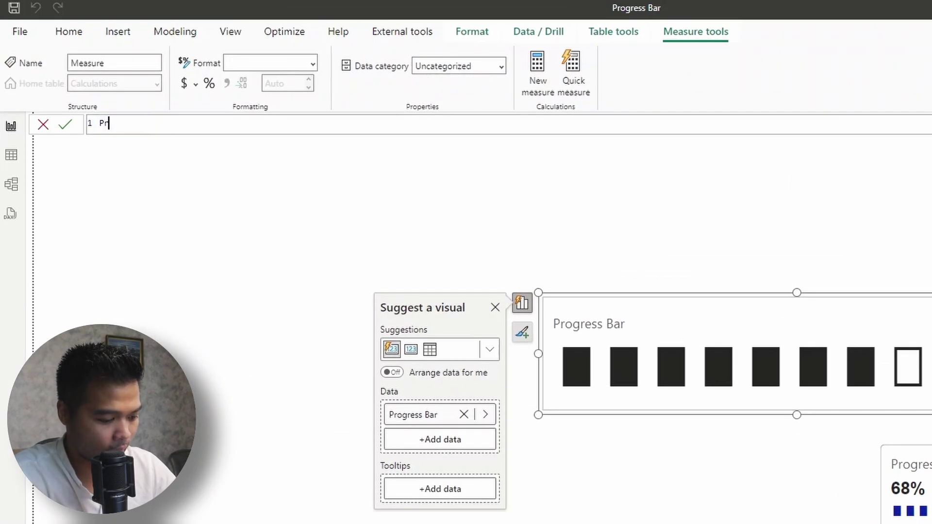
pyautogui.write('ogress Subtitle')
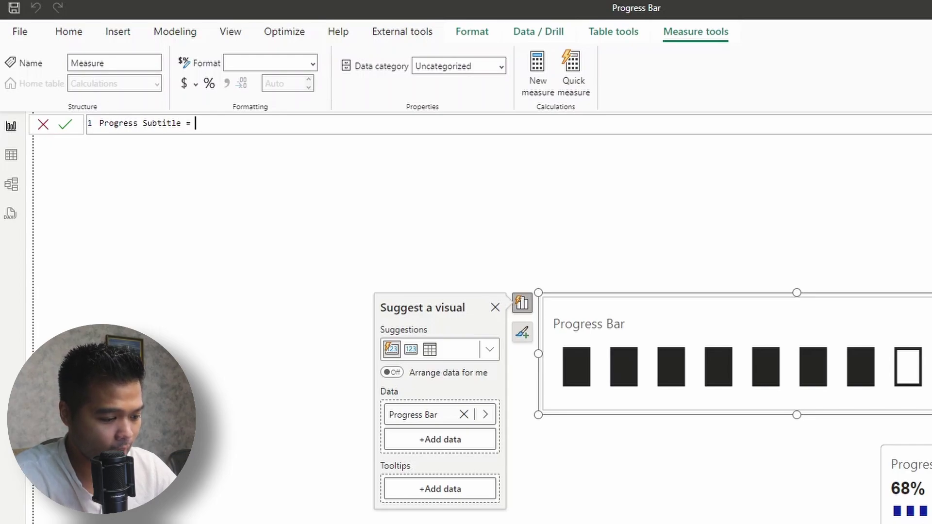
pyautogui.write(' = ')
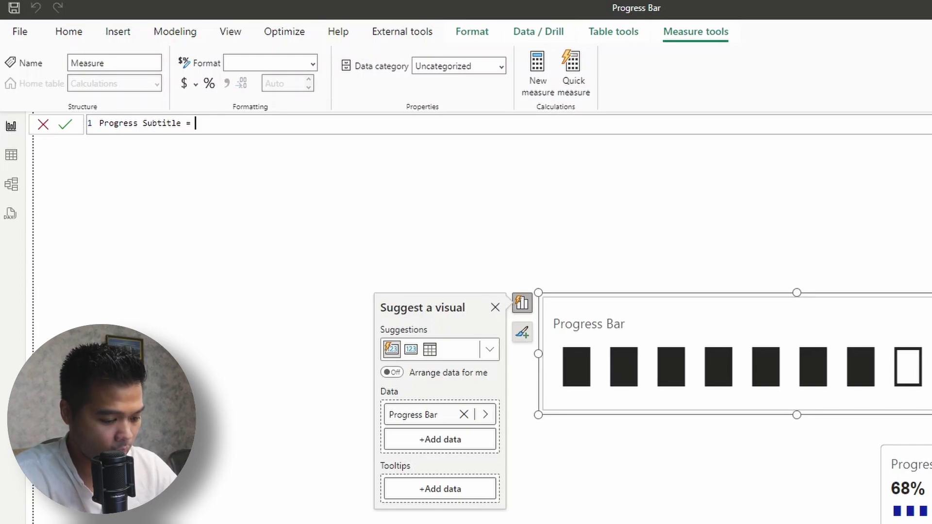
pyautogui.write('[')
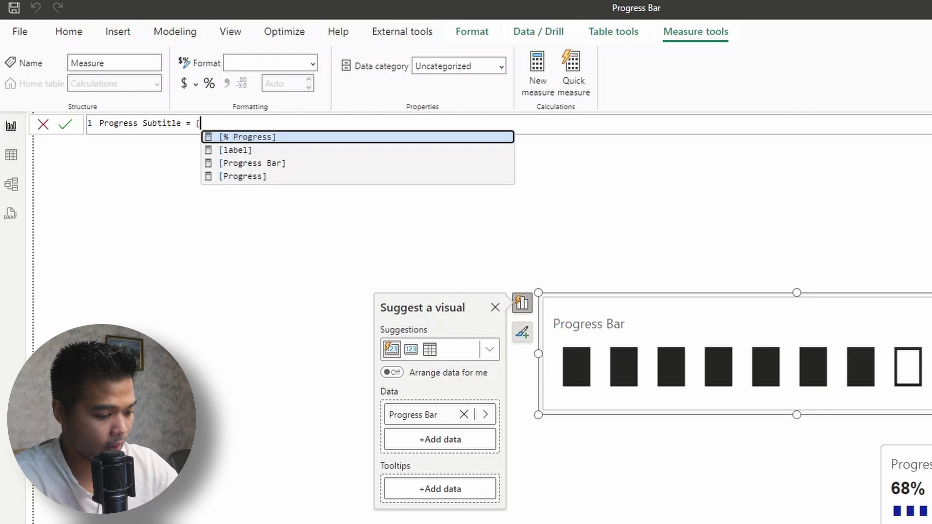
pyautogui.write('%')
pyautogui.press('Tab')
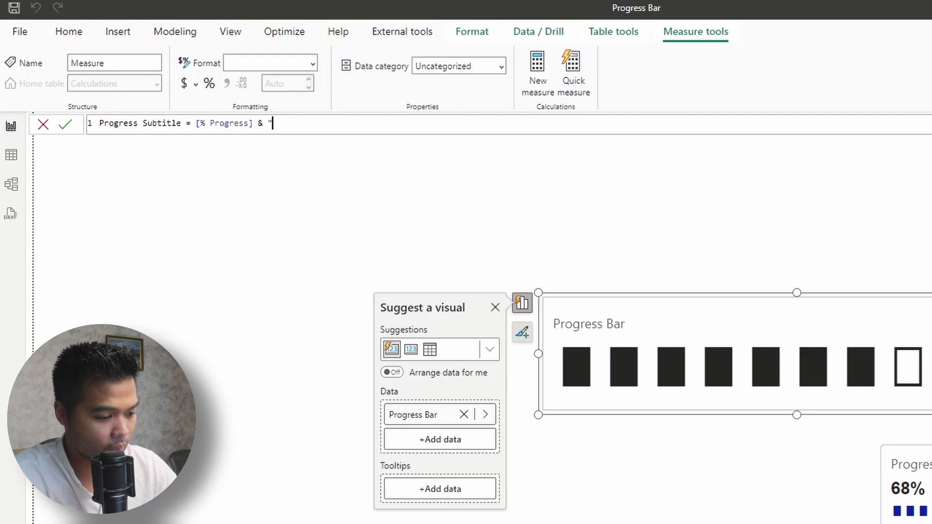
pyautogui.write('& " from targ')
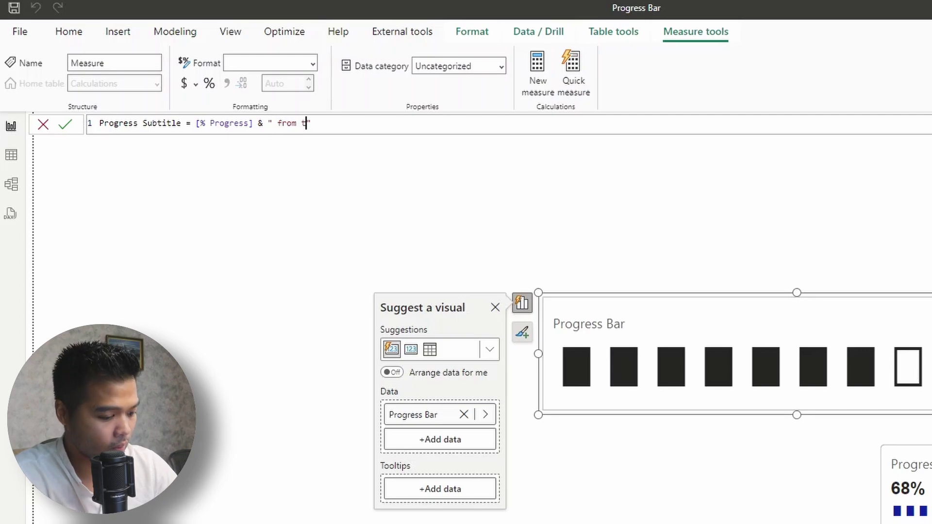
pyautogui.write('et')
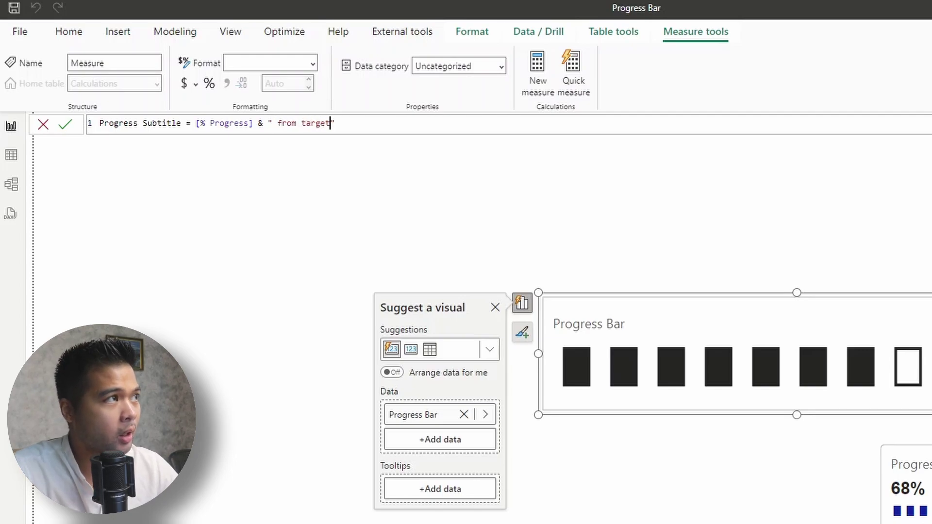
# - Wrap it as FORMAT(1 - [% Progress], "#%") and commit the Progress Subtitle measure
pyautogui.click(196, 123)
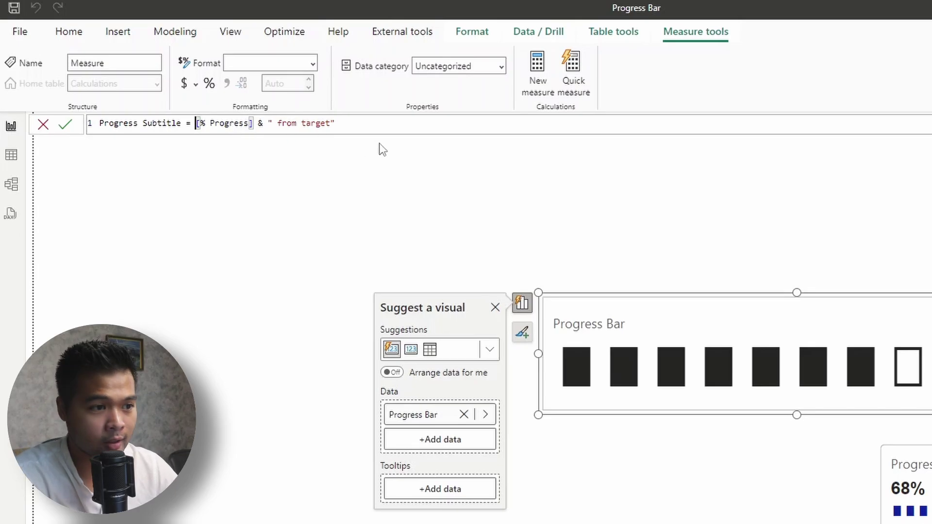
pyautogui.write('FORMAT(')
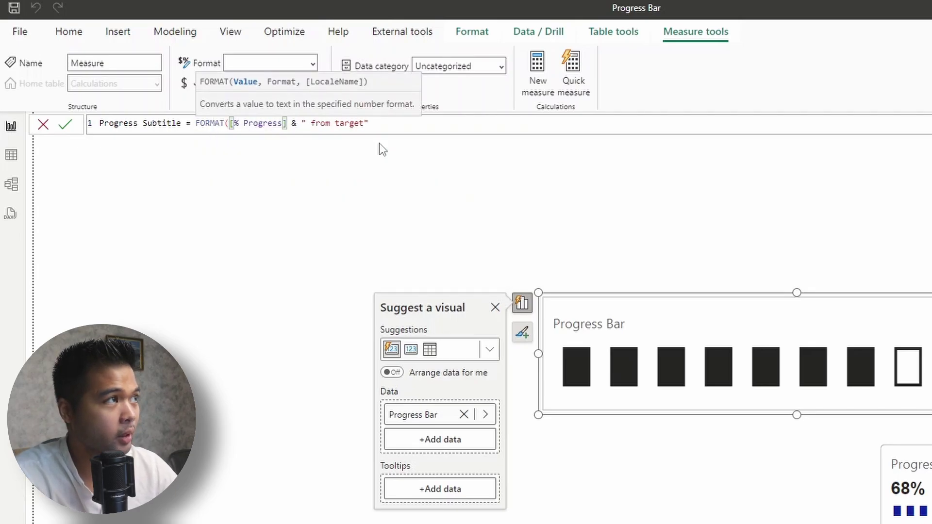
pyautogui.click(289, 124)
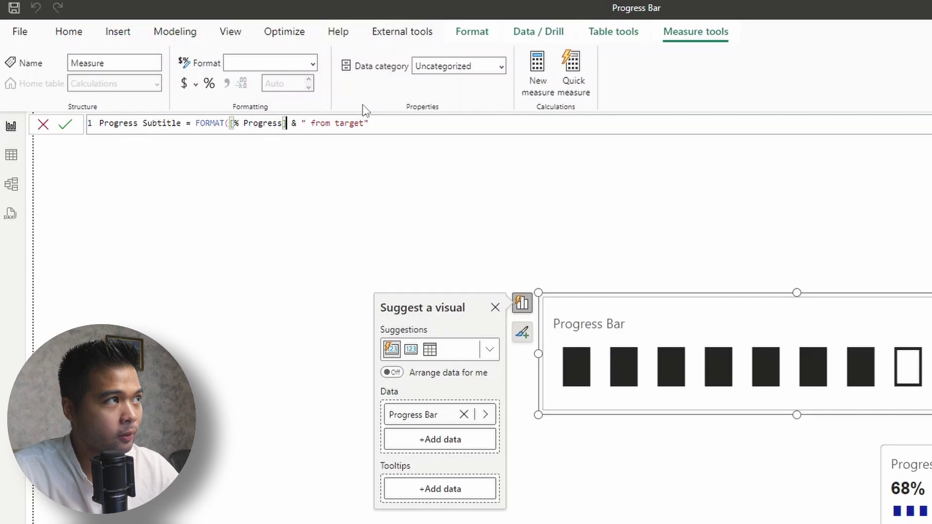
pyautogui.write(')')
pyautogui.press('Left')
pyautogui.write(', ')
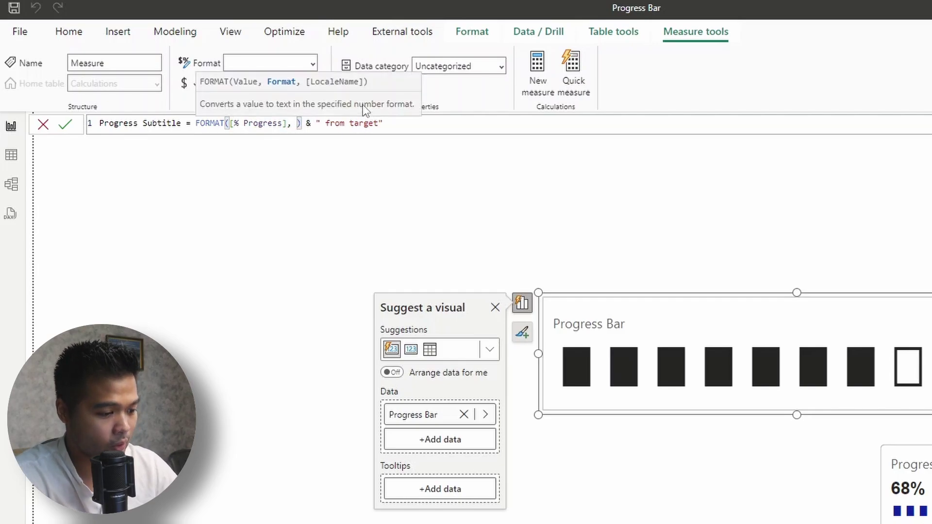
pyautogui.write('""')
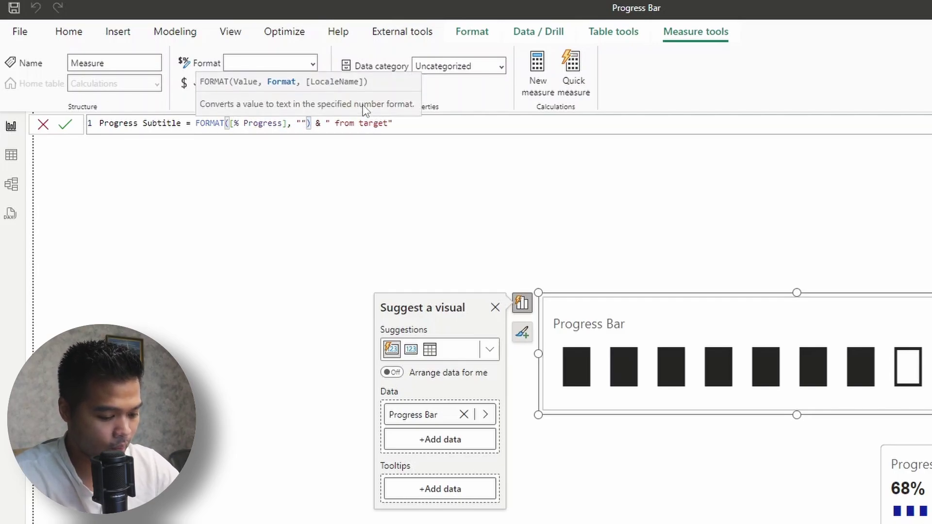
pyautogui.press('Left')
pyautogui.write('#%')
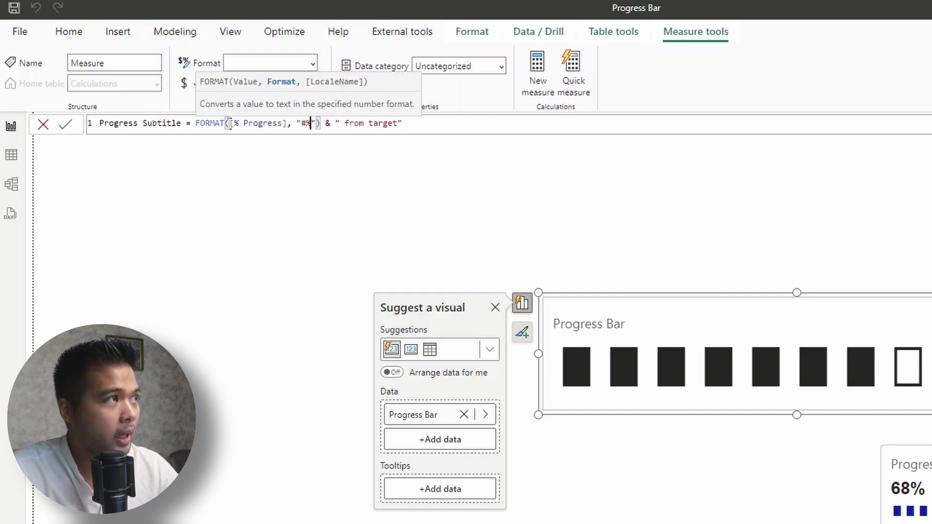
pyautogui.click(230, 124)
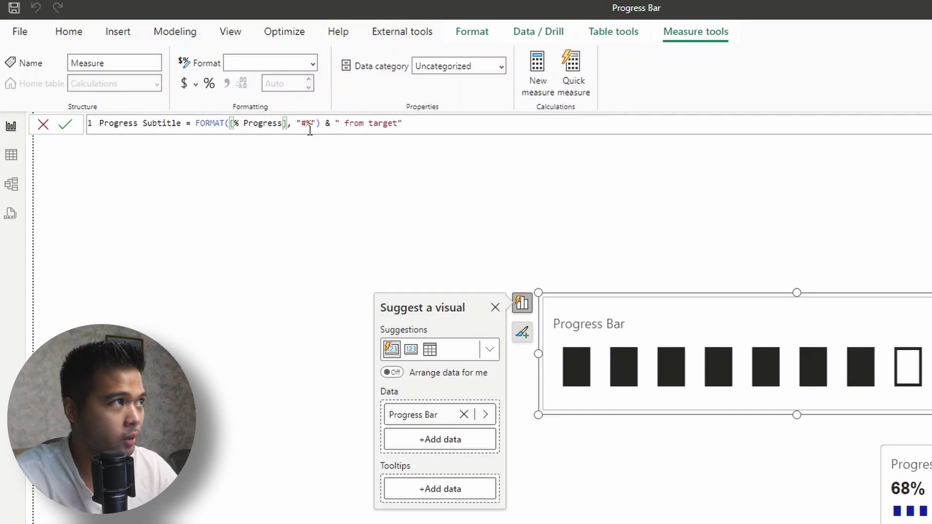
pyautogui.write('1 -')
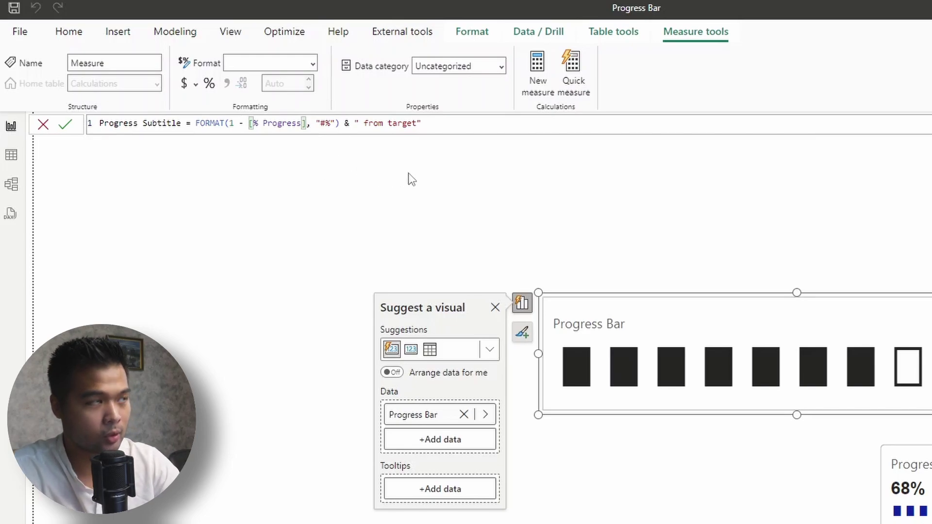
pyautogui.press('Return')
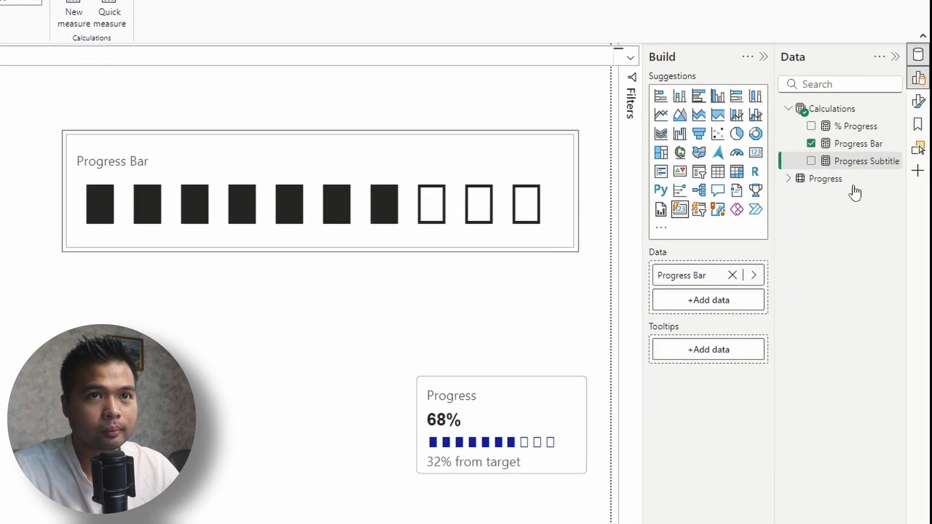
# - Place Progress Subtitle on the canvas as a narrowed table, then delete that visual
pyautogui.moveTo(859, 161); pyautogui.dragTo(326, 316)
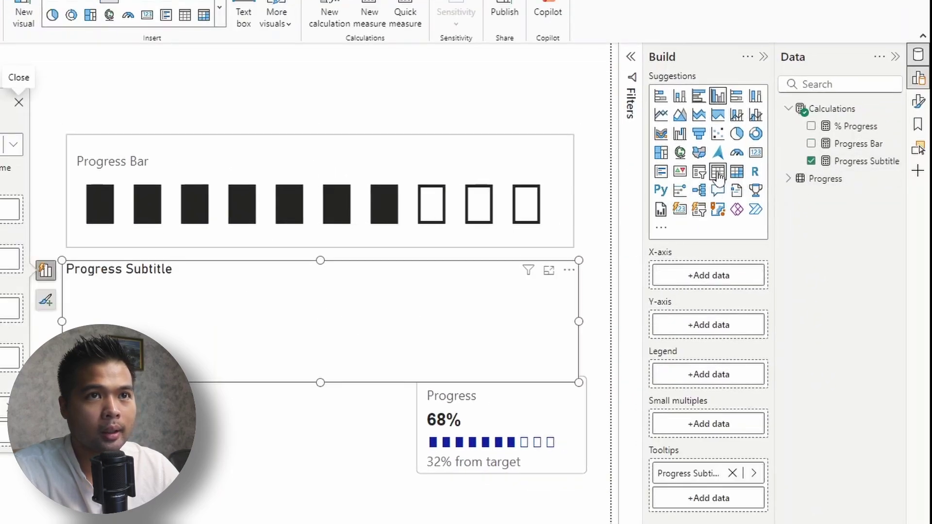
pyautogui.click(718, 171)
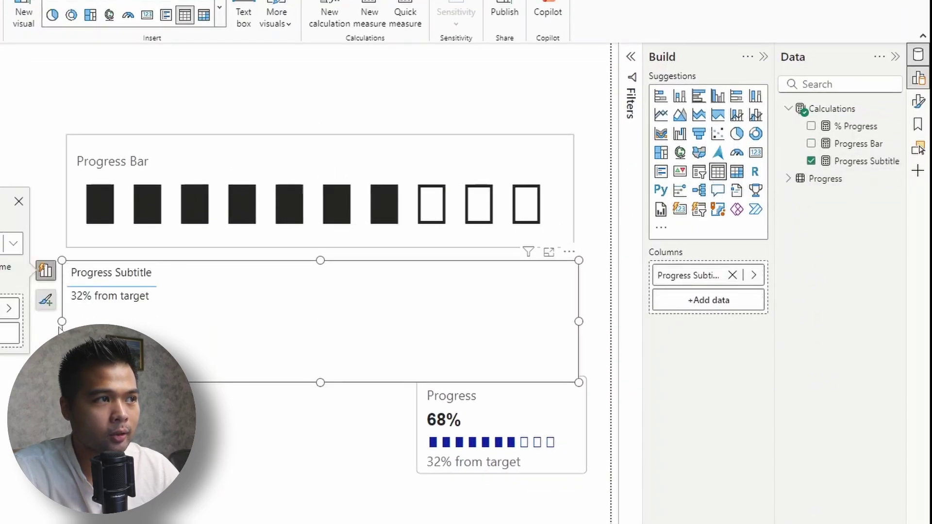
pyautogui.moveTo(61, 322); pyautogui.dragTo(240, 317)
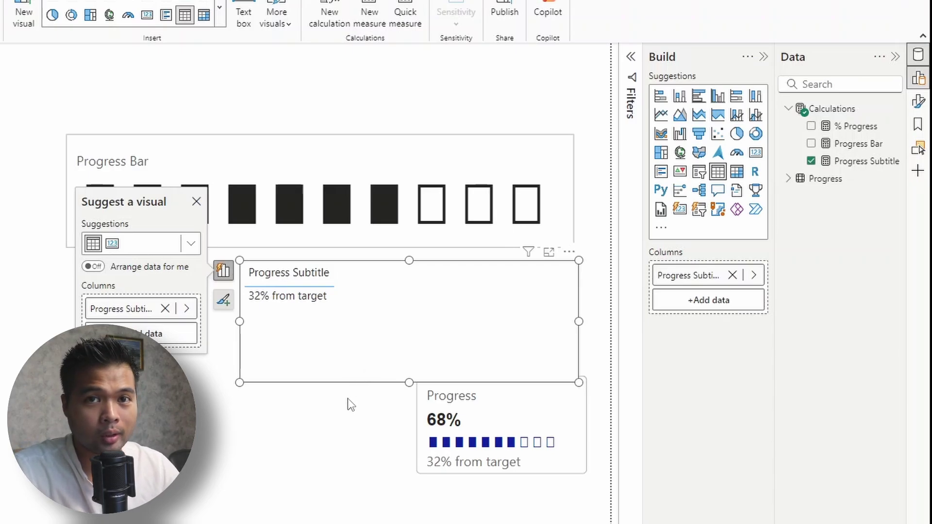
pyautogui.click(369, 379)
pyautogui.press('Delete')
# - Move and narrow the Progress Bar visual to card size, replacing its Progress Bar field with % Progress (68%)
pyautogui.moveTo(410, 259); pyautogui.dragTo(422, 308)
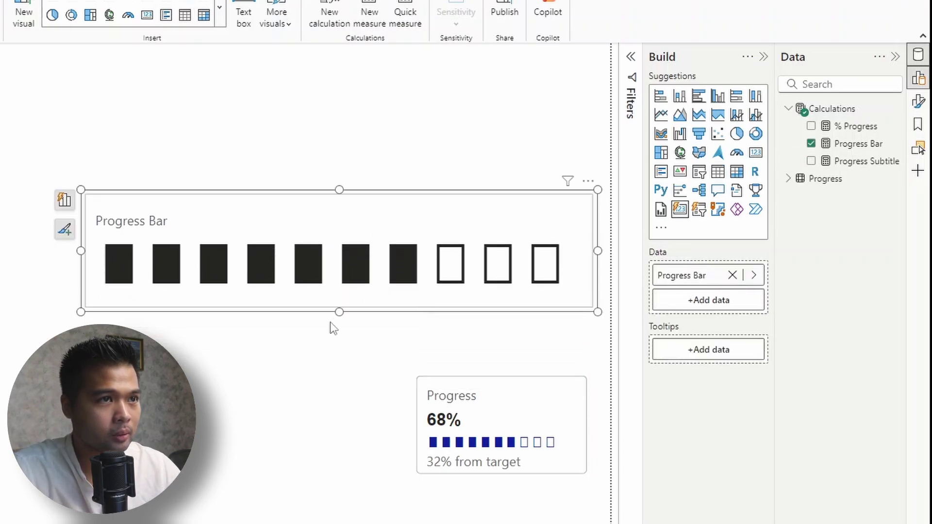
pyautogui.click(202, 255)
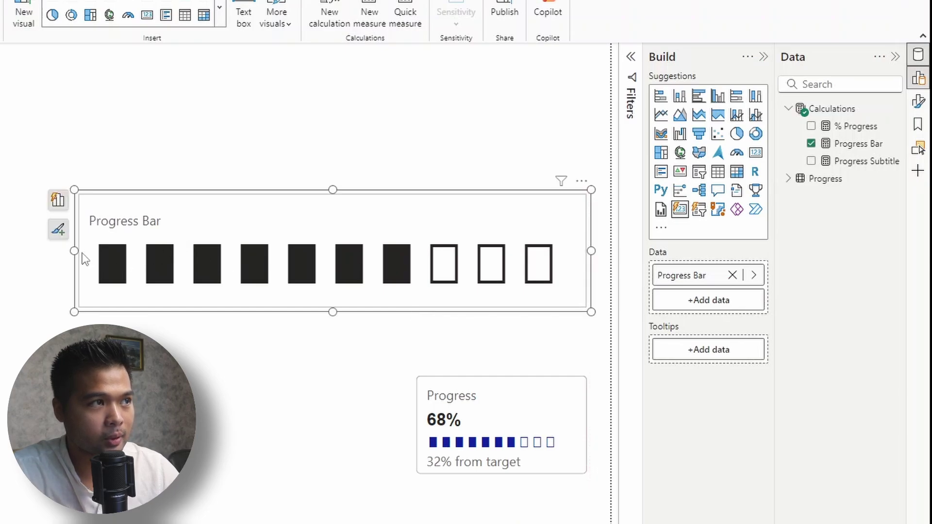
pyautogui.moveTo(83, 258); pyautogui.dragTo(412, 259)
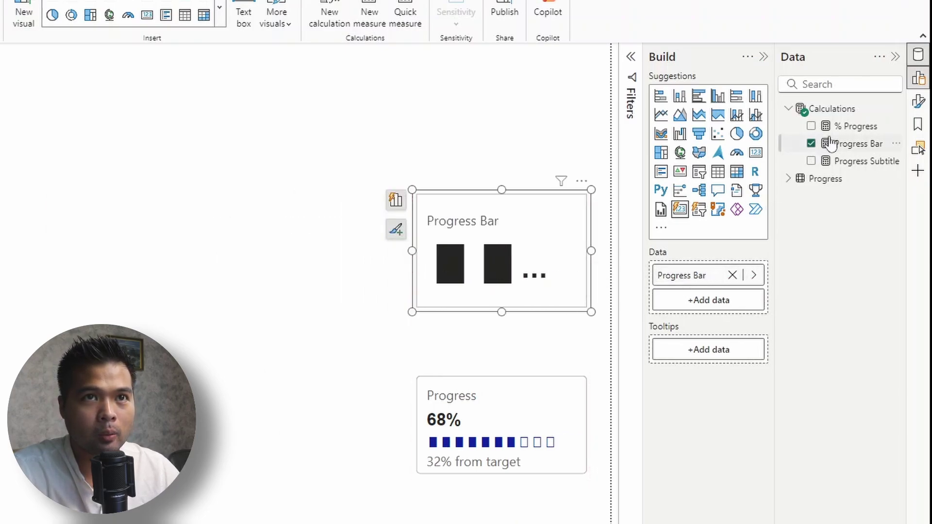
pyautogui.click(811, 144)
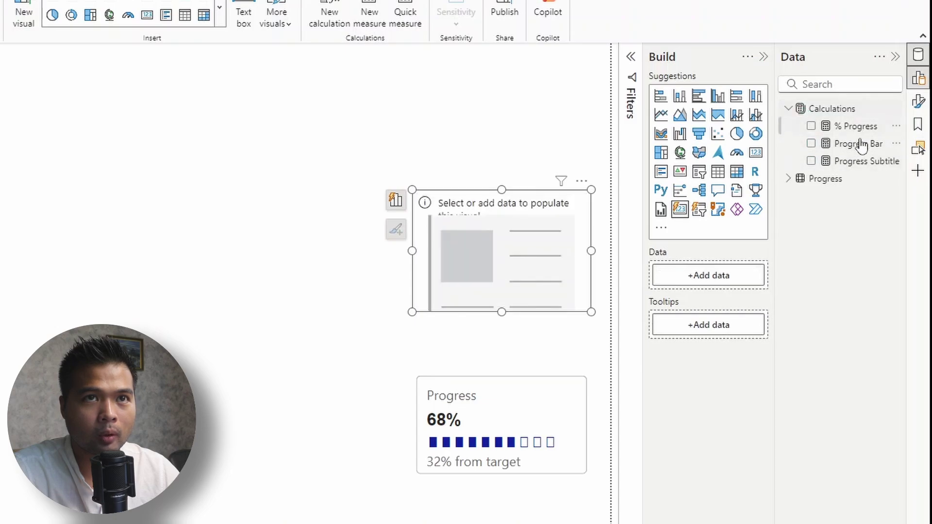
pyautogui.moveTo(860, 130); pyautogui.dragTo(709, 276)
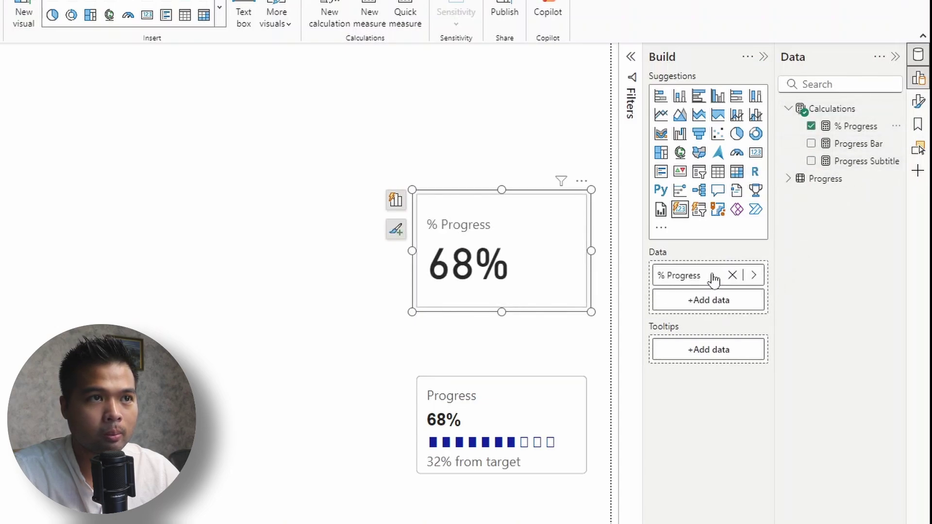
# - Format the 68% callout value as bold Arial at size 16
pyautogui.click(918, 101)
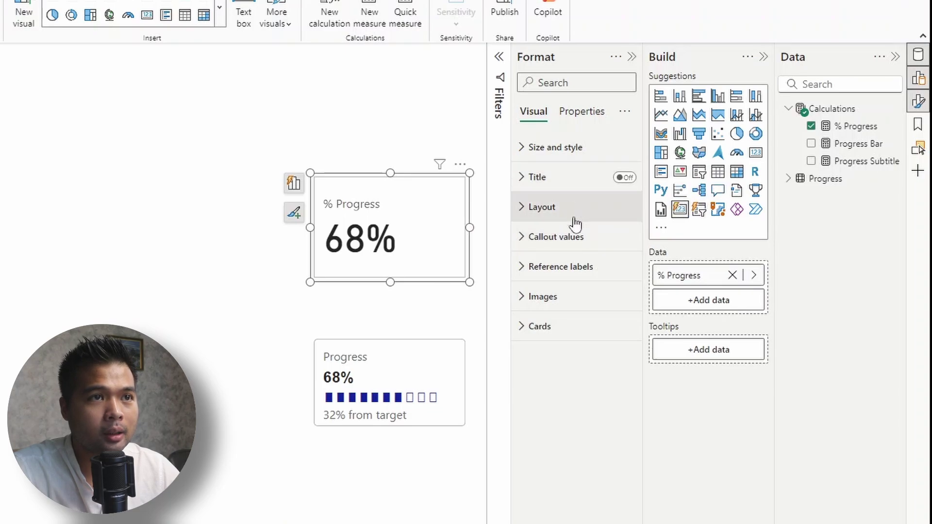
pyautogui.click(577, 239)
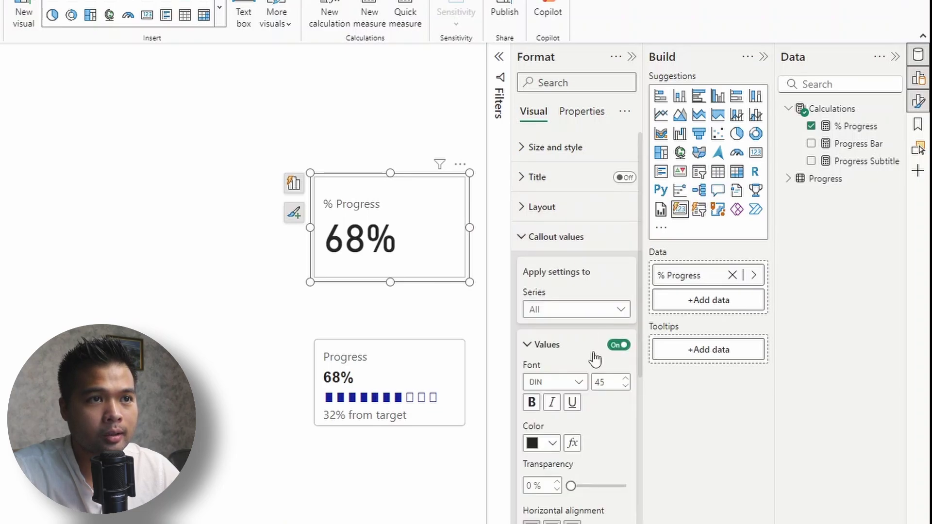
pyautogui.click(579, 384)
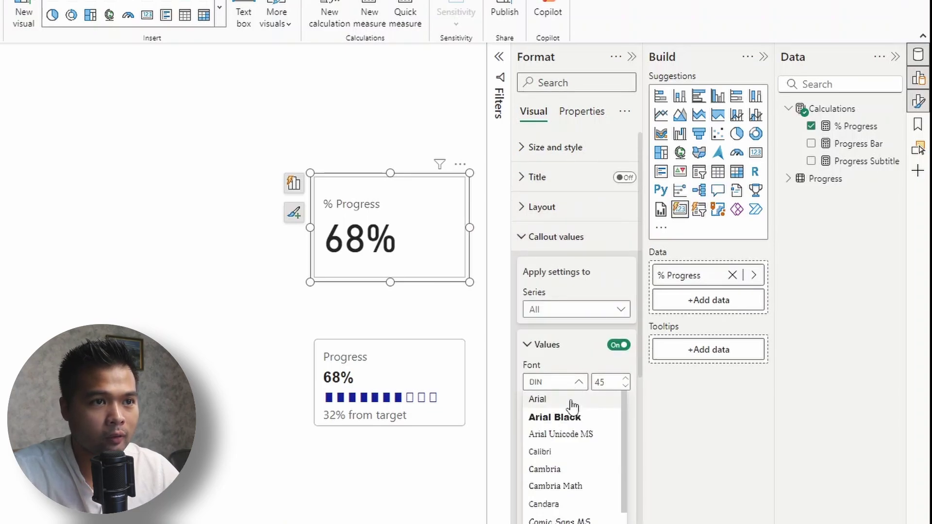
pyautogui.click(568, 404)
pyautogui.doubleClick(600, 382)
pyautogui.write('16')
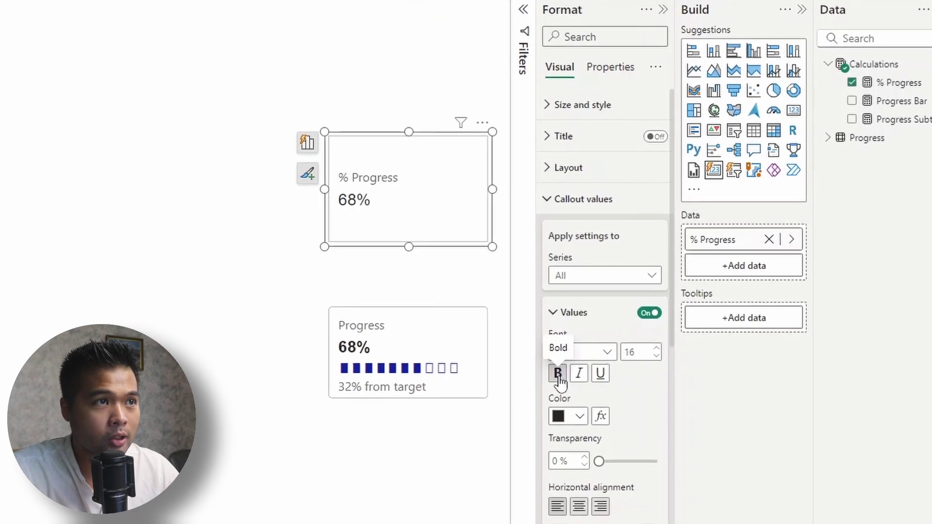
pyautogui.click(559, 375)
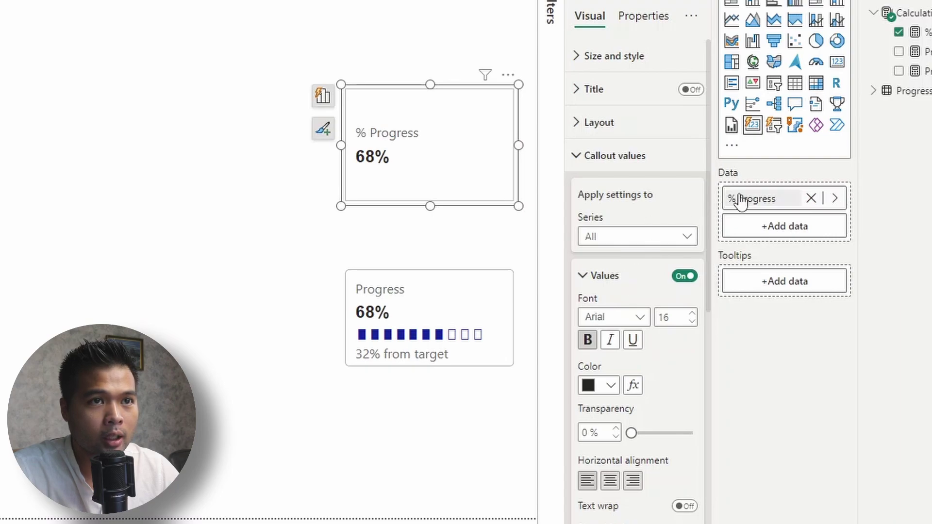
# - Rename the card's field label from % Progress to Progress
pyautogui.press('BackSpace')
pyautogui.press('BackSpace')
pyautogui.press('Return')
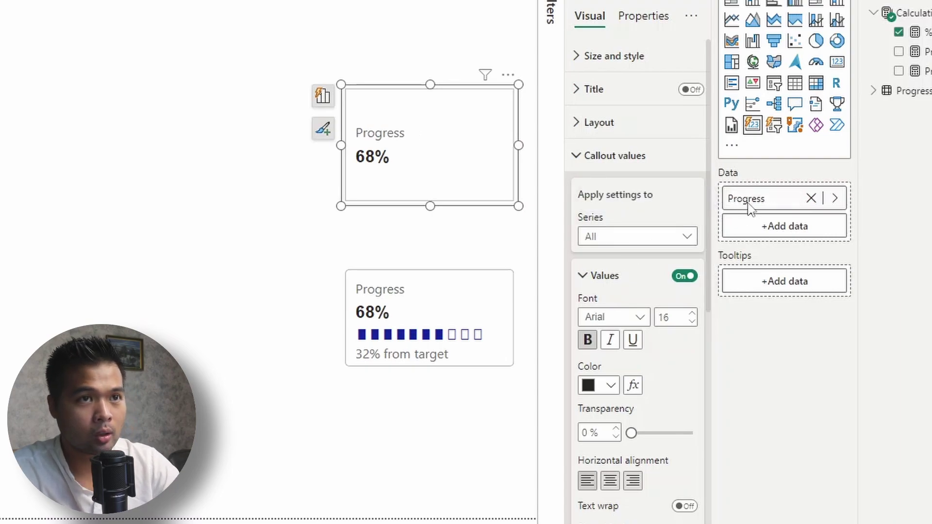
pyautogui.click(601, 167)
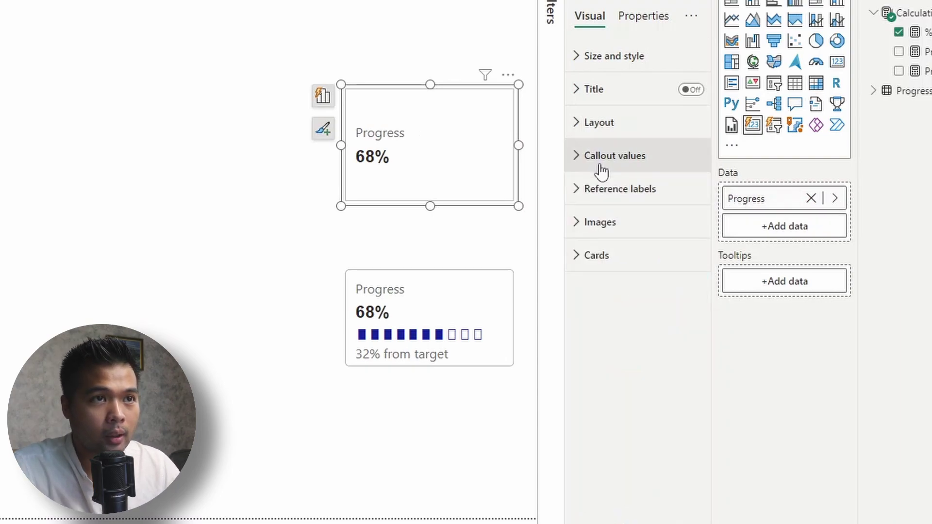
# - Add Progress Bar and Progress Subtitle reference labels, then position the card just above the original card
pyautogui.click(604, 203)
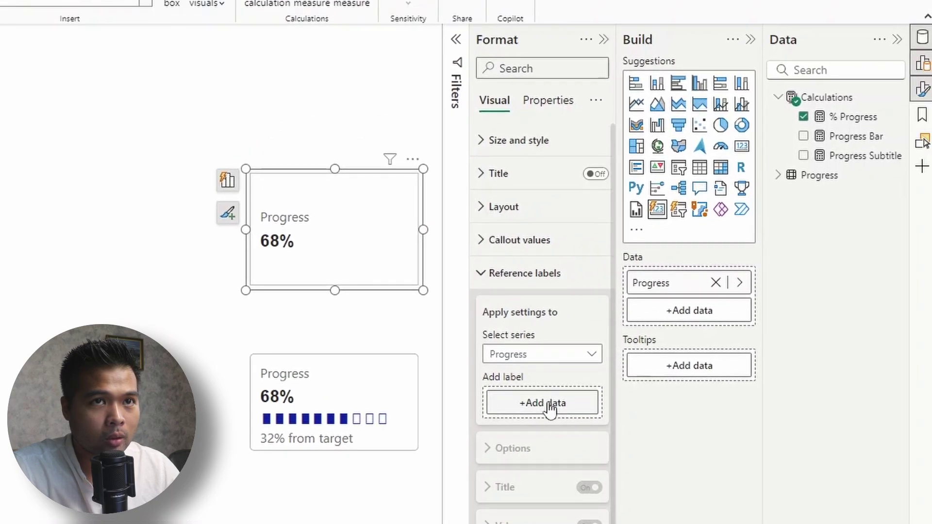
pyautogui.moveTo(853, 140); pyautogui.dragTo(564, 403)
pyautogui.moveTo(859, 155); pyautogui.dragTo(551, 439)
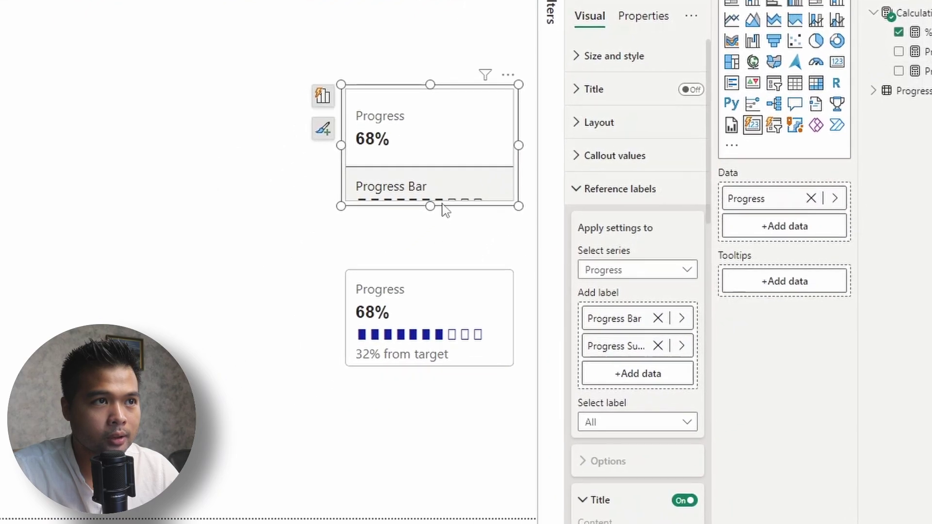
pyautogui.moveTo(452, 211); pyautogui.dragTo(253, 374)
pyautogui.moveTo(254, 333); pyautogui.dragTo(443, 218)
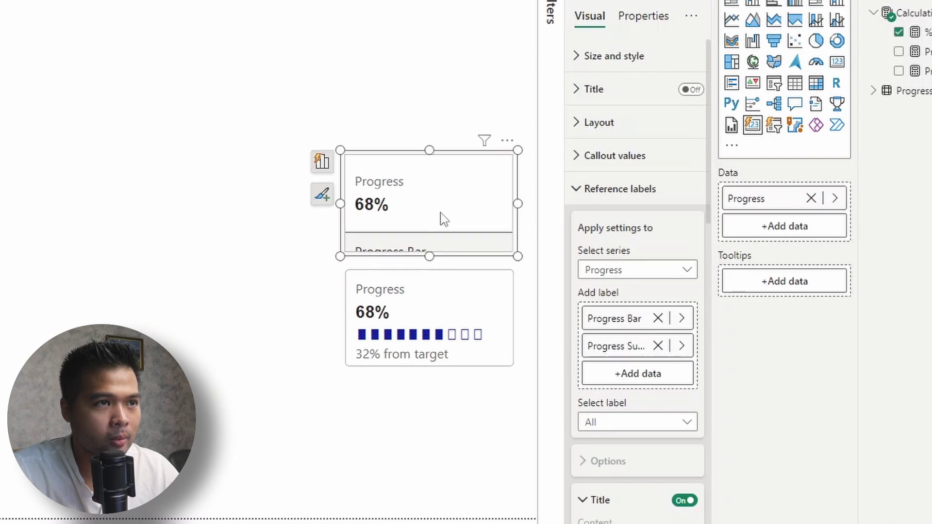
# - Apply reference label settings to all series and turn the divider line off
pyautogui.click(643, 273)
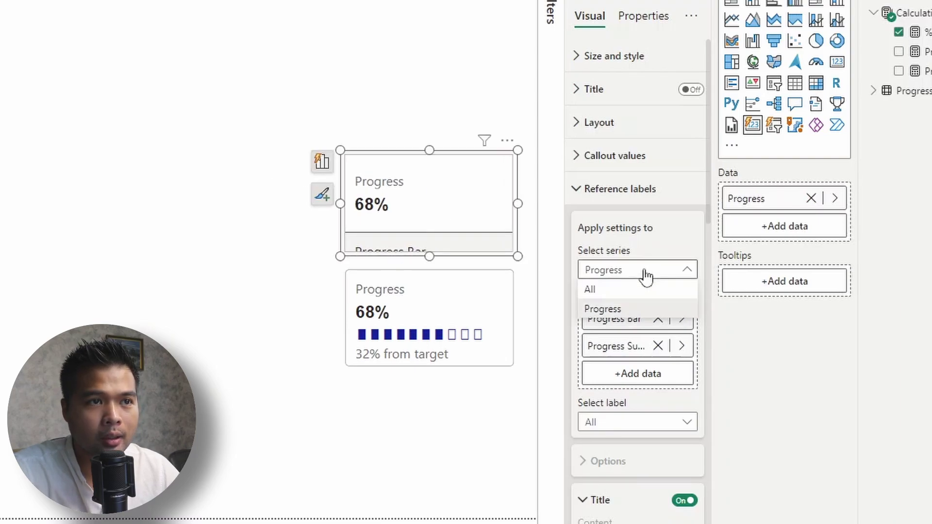
pyautogui.click(614, 293)
pyautogui.scroll(-1, 650, 388)
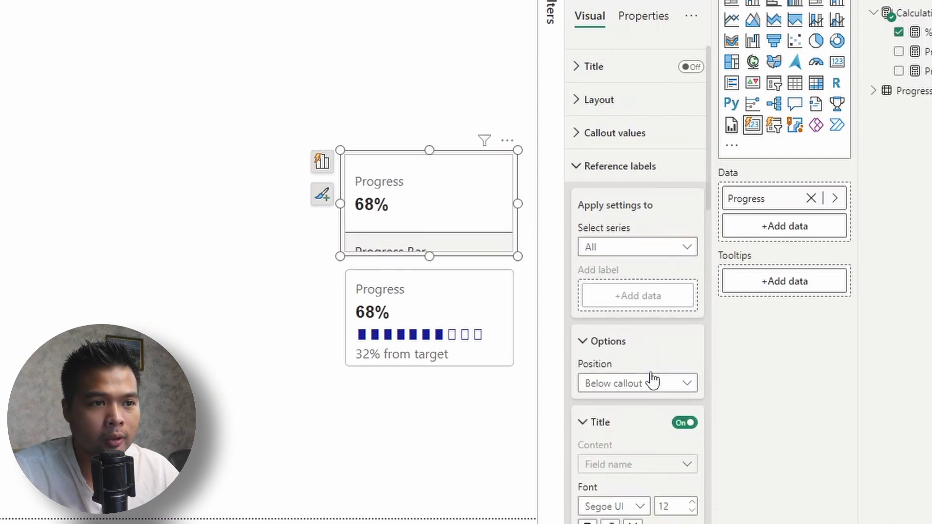
pyautogui.scroll(-10, 653, 381)
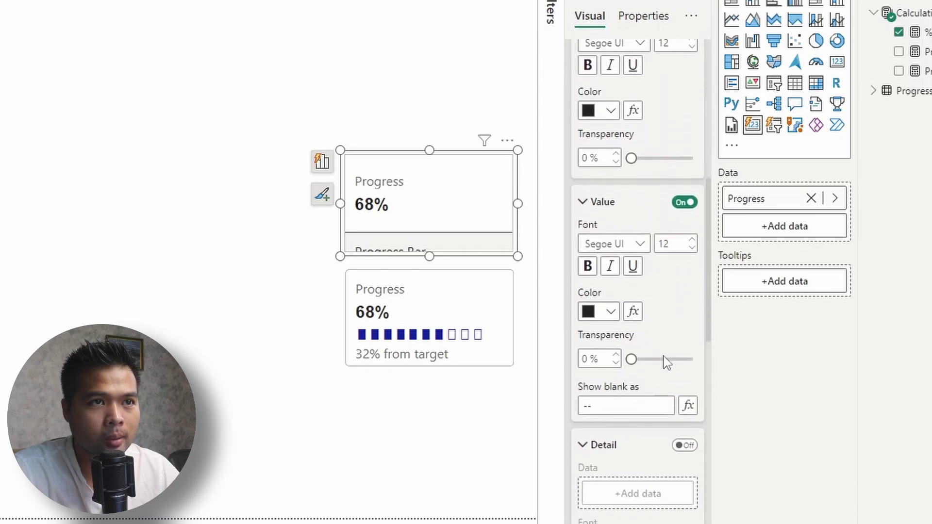
pyautogui.scroll(-10, 668, 316)
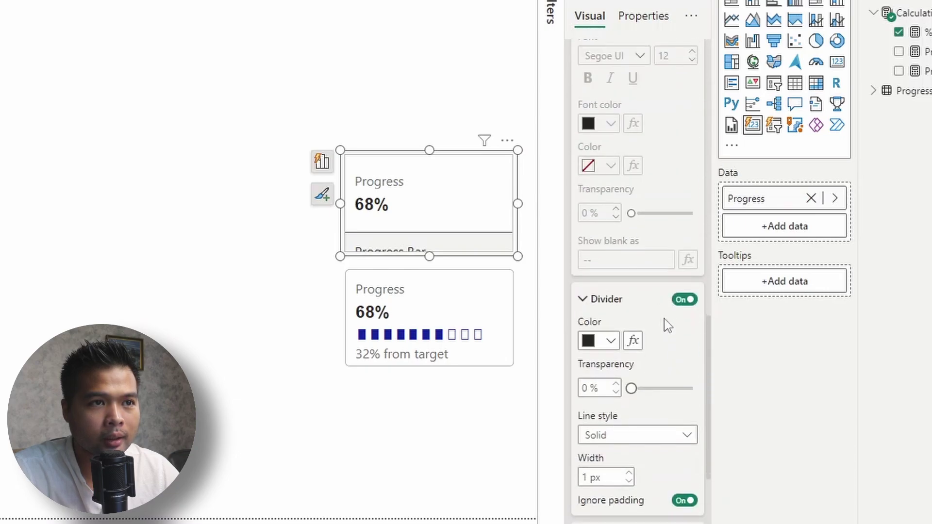
pyautogui.click(684, 301)
# - Set reference label outer padding to 2 px and make the card taller to reveal the subtitle
pyautogui.scroll(-5, 675, 340)
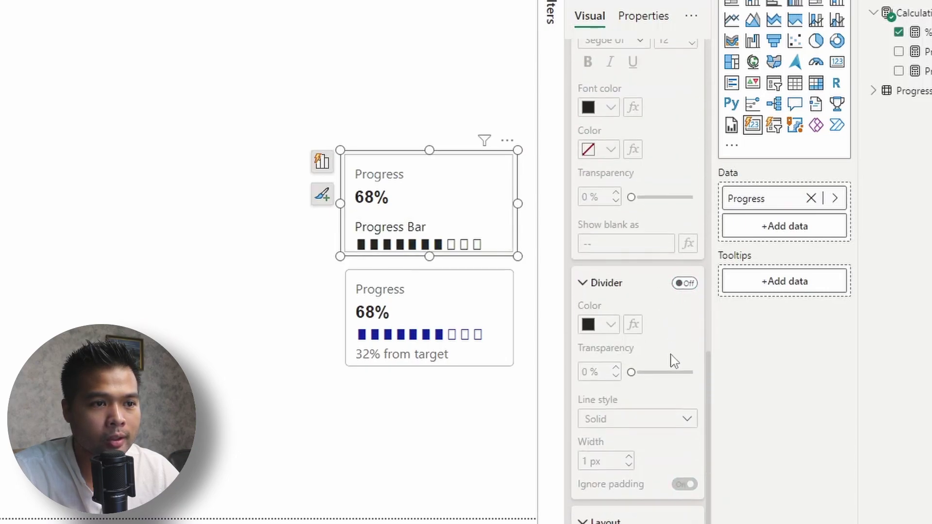
pyautogui.scroll(2, 661, 359)
pyautogui.scroll(-2, 661, 359)
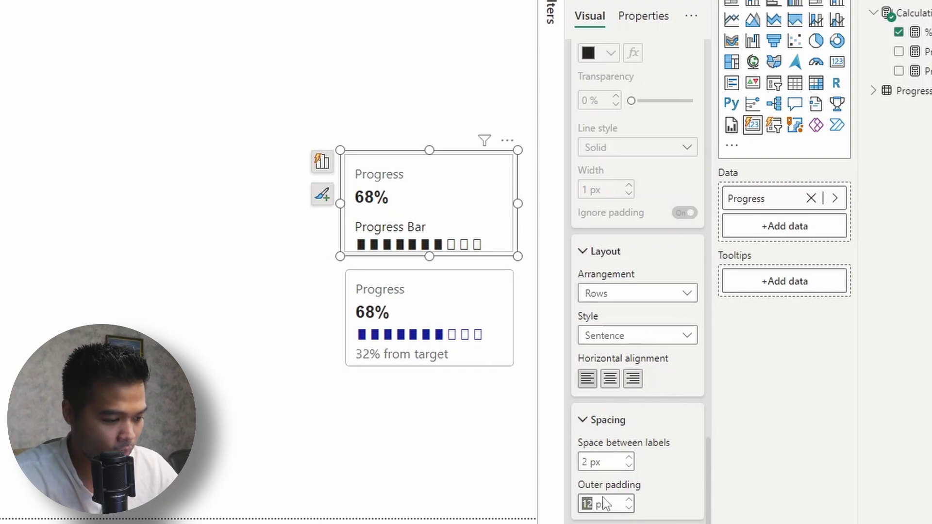
pyautogui.write('2')
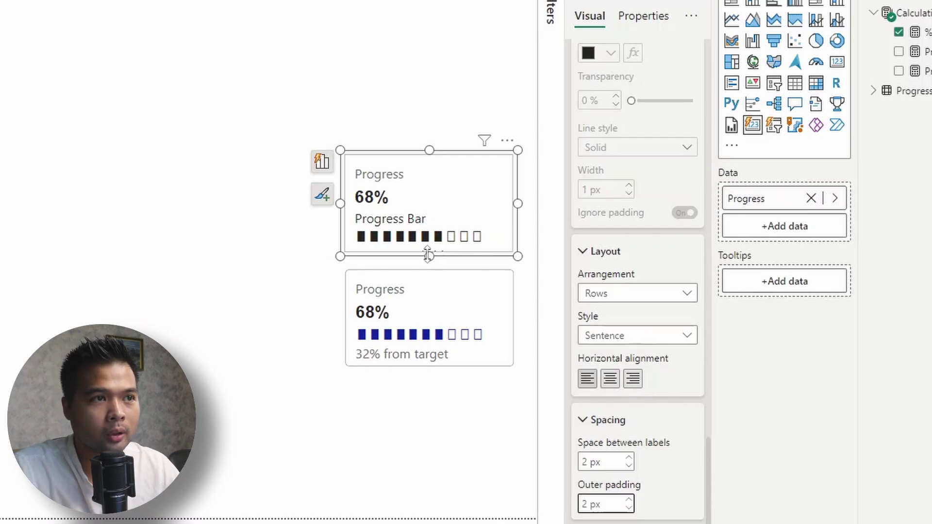
pyautogui.moveTo(428, 254); pyautogui.dragTo(433, 291)
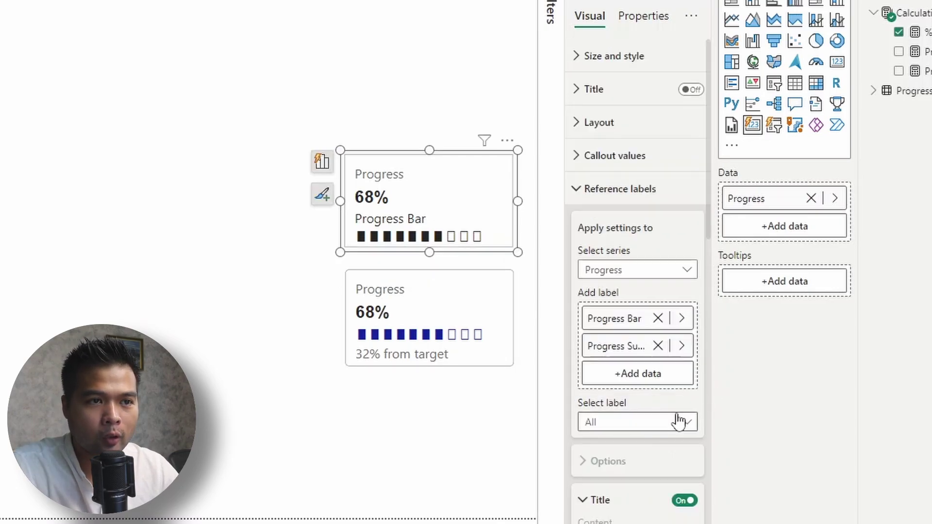
# - Hide the reference label titles and colour the Progress Bar label dark blue
pyautogui.click(687, 501)
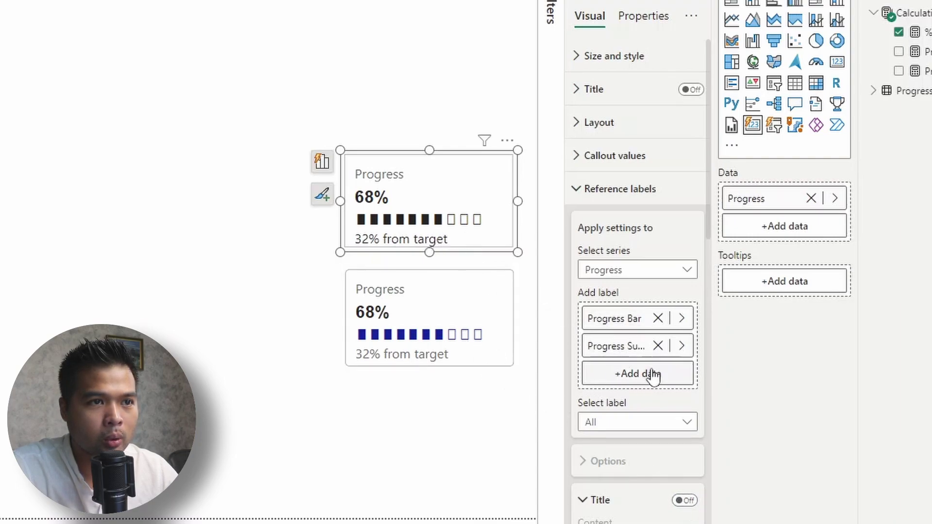
pyautogui.click(627, 425)
pyautogui.click(631, 461)
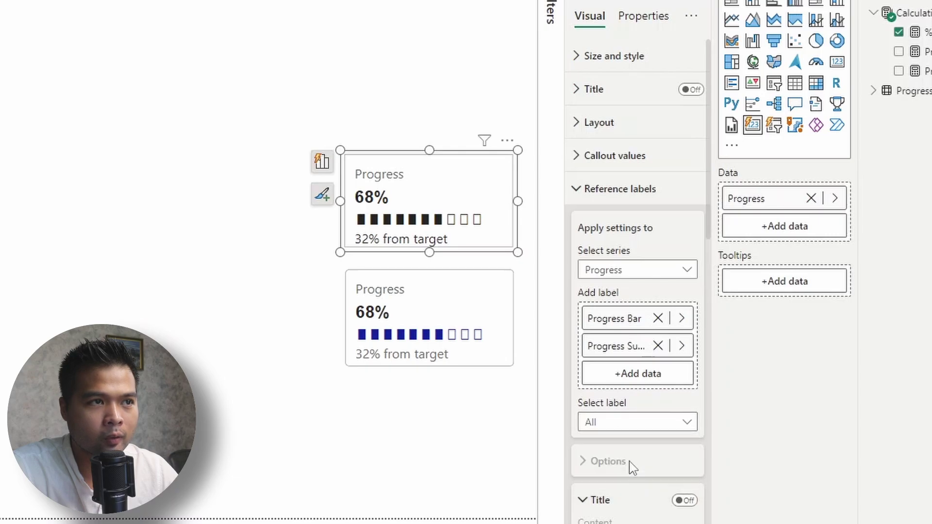
pyautogui.scroll(-2, 632, 466)
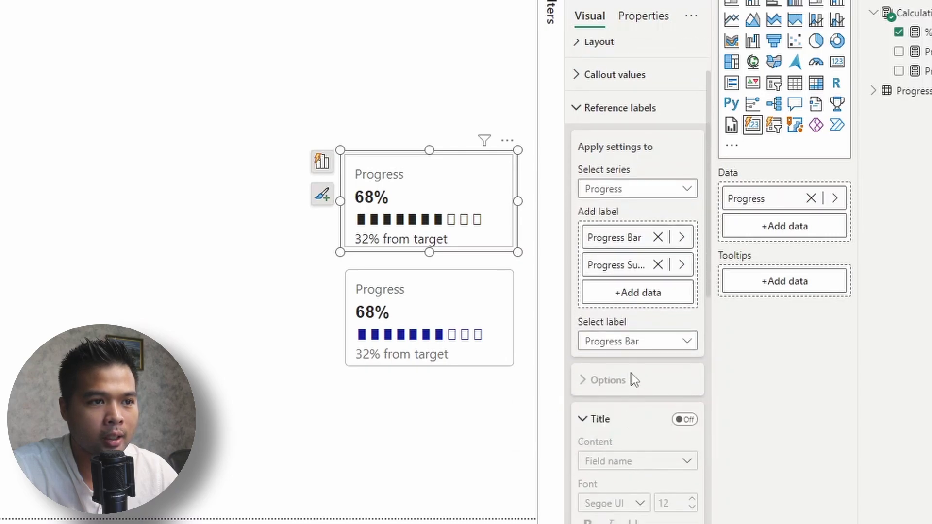
pyautogui.scroll(-8, 633, 379)
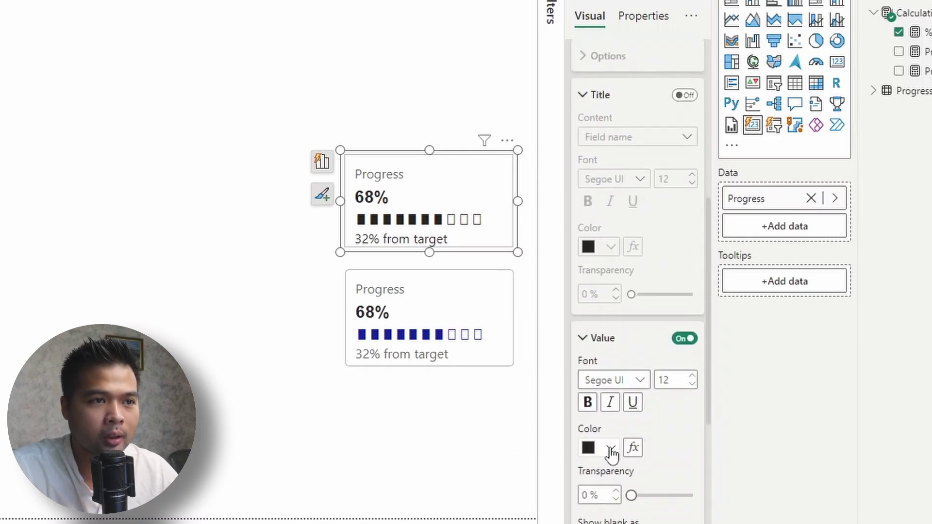
pyautogui.click(611, 451)
pyautogui.click(671, 382)
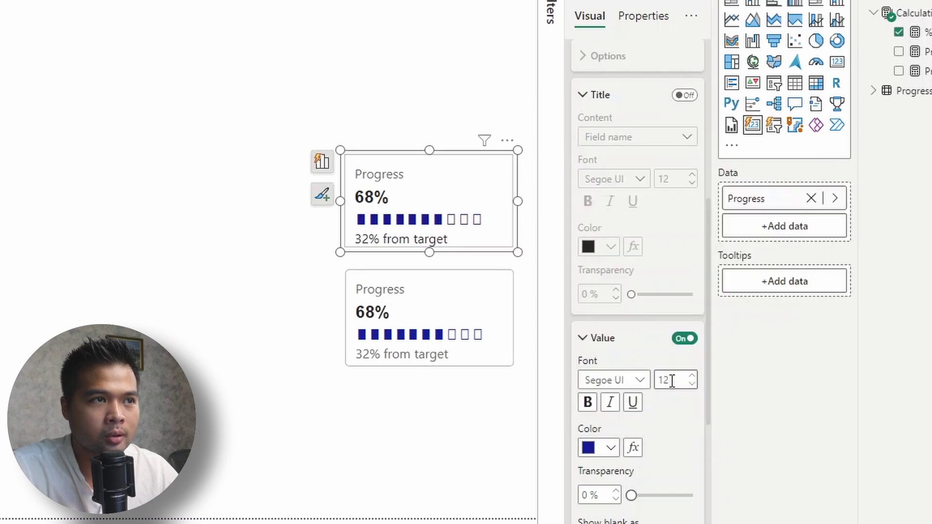
# - Set the Progress Subtitle value colour to grey for the '32% from target' line
pyautogui.scroll(6, 651, 424)
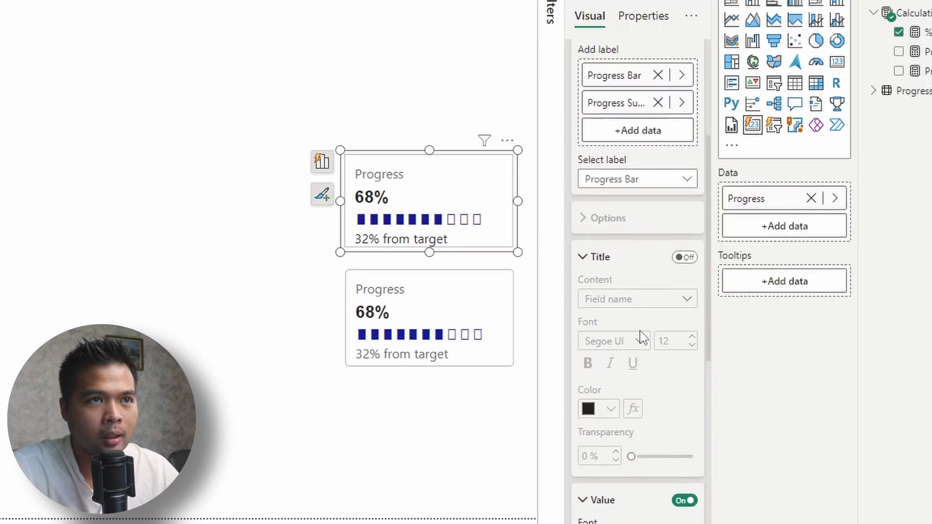
pyautogui.click(647, 267)
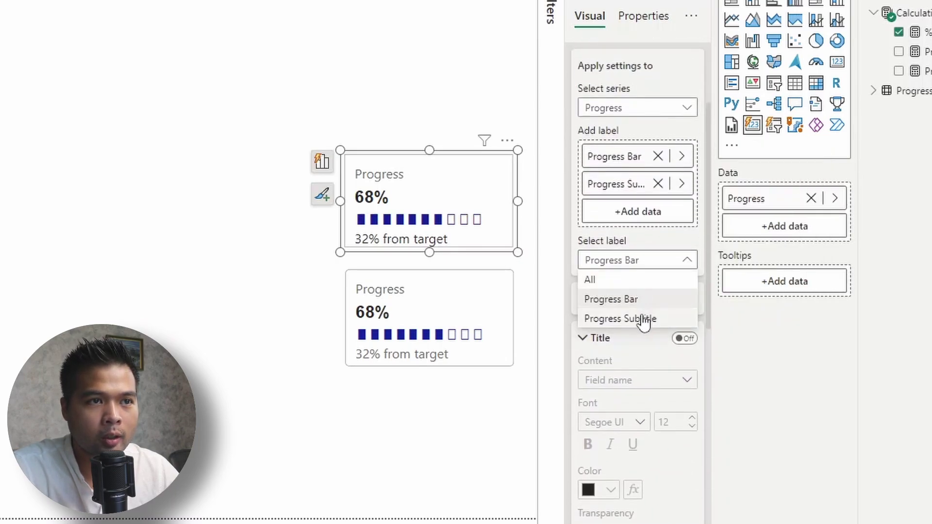
pyautogui.click(643, 319)
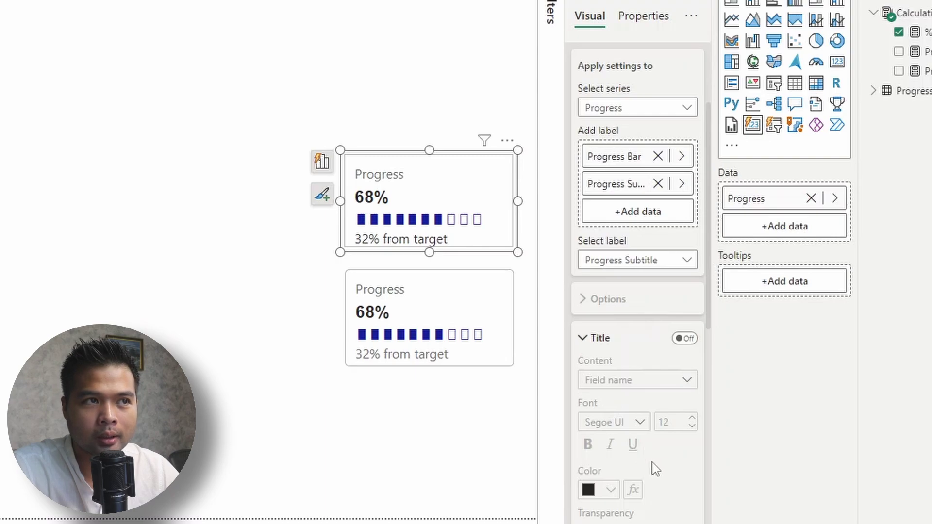
pyautogui.scroll(-6, 653, 427)
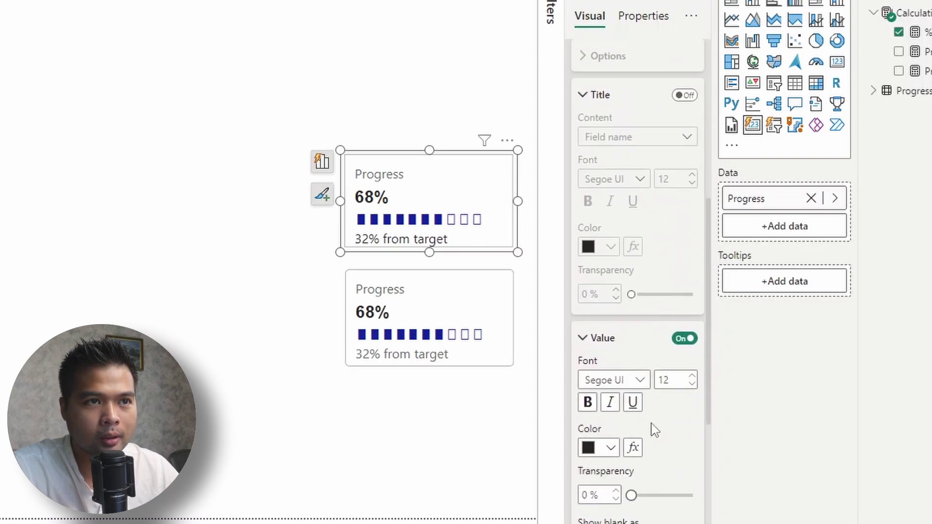
pyautogui.scroll(-2, 653, 427)
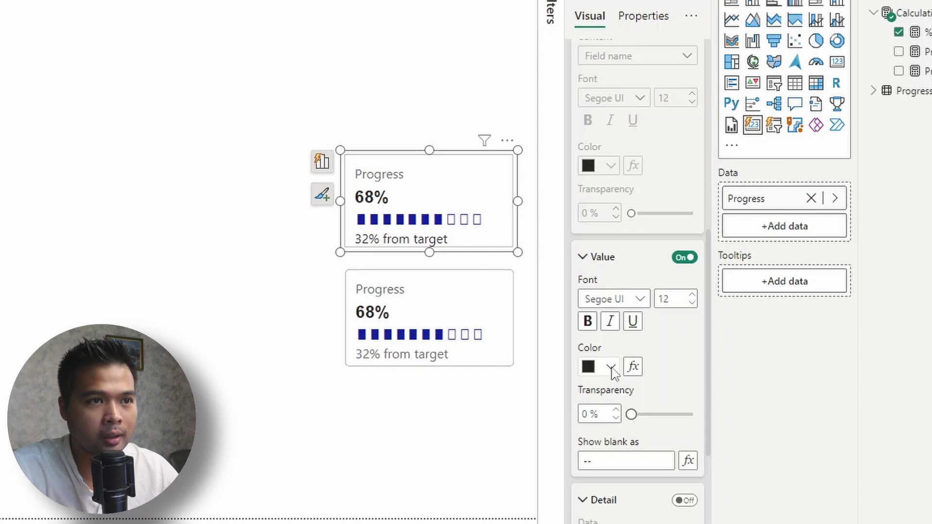
pyautogui.click(611, 368)
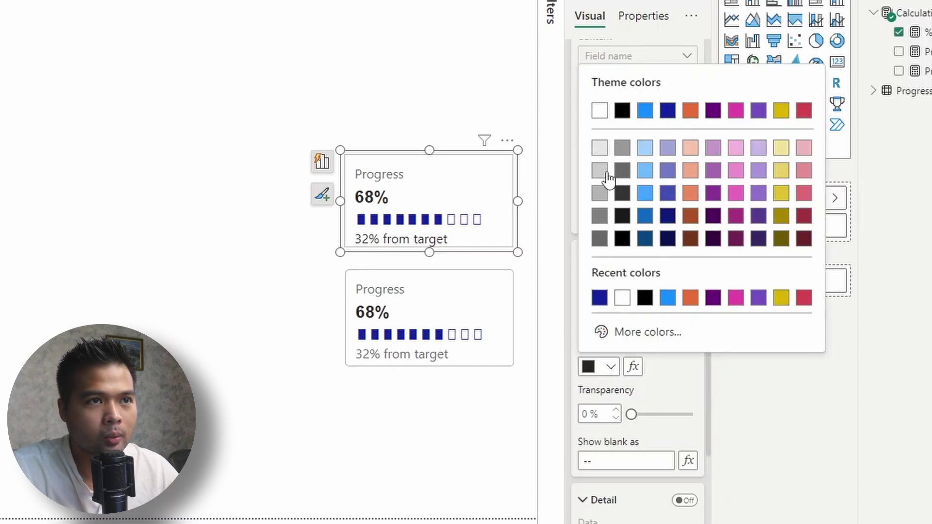
pyautogui.click(599, 194)
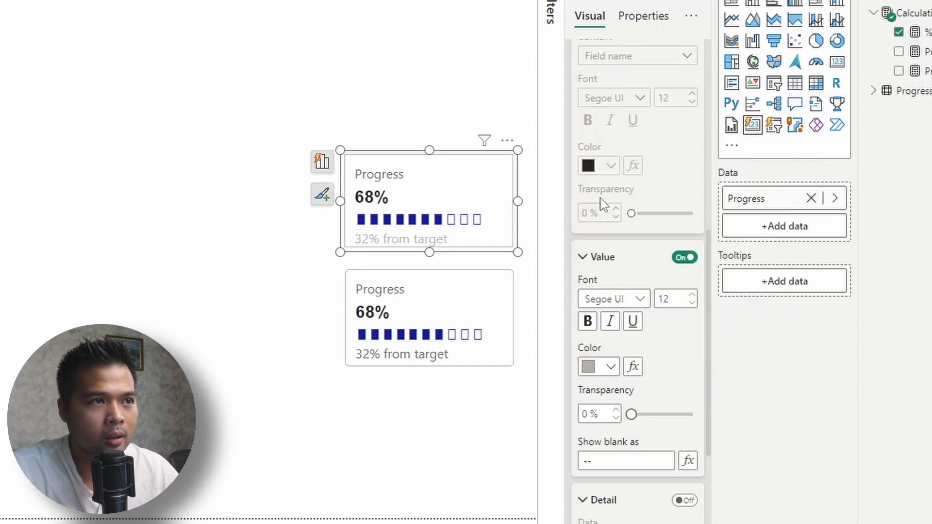
pyautogui.click(610, 366)
pyautogui.click(600, 240)
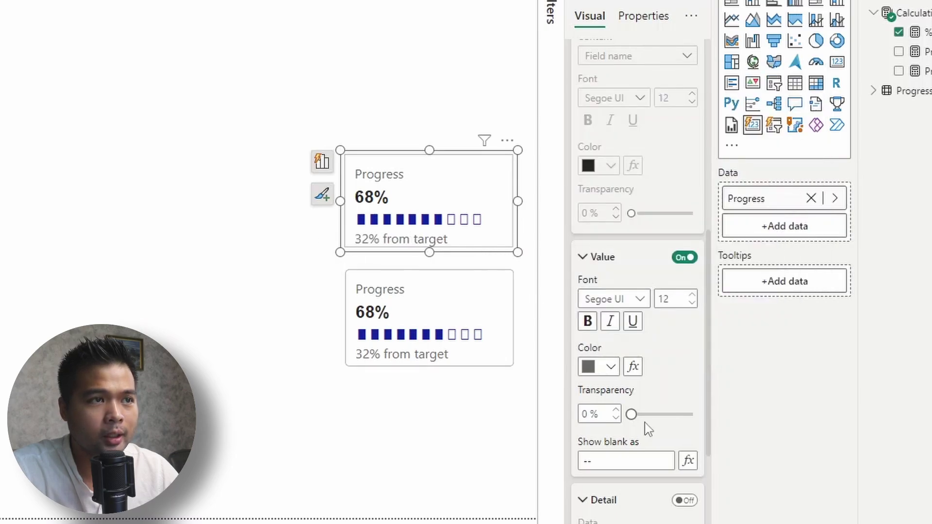
# - Review the card shape options and deselect the card to compare both cards
pyautogui.scroll(-10, 649, 429)
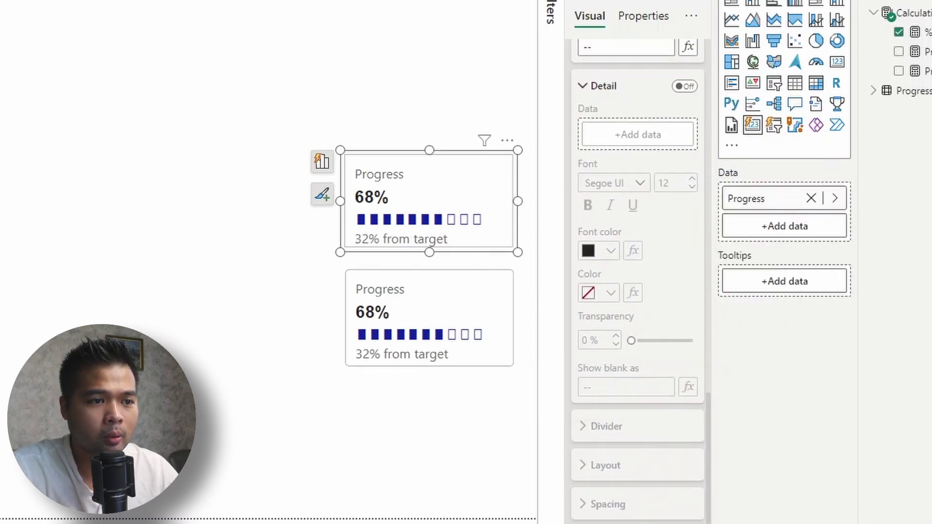
pyautogui.scroll(-10, 630, 308)
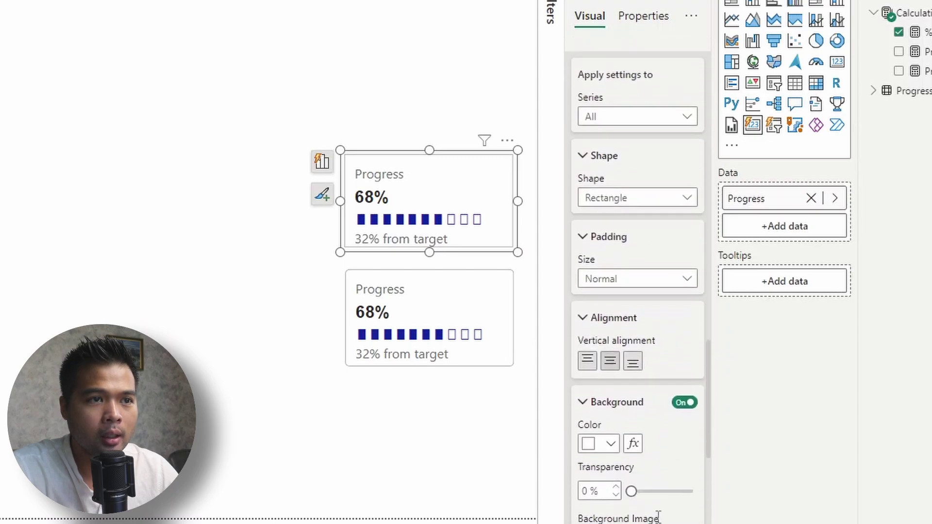
pyautogui.click(637, 202)
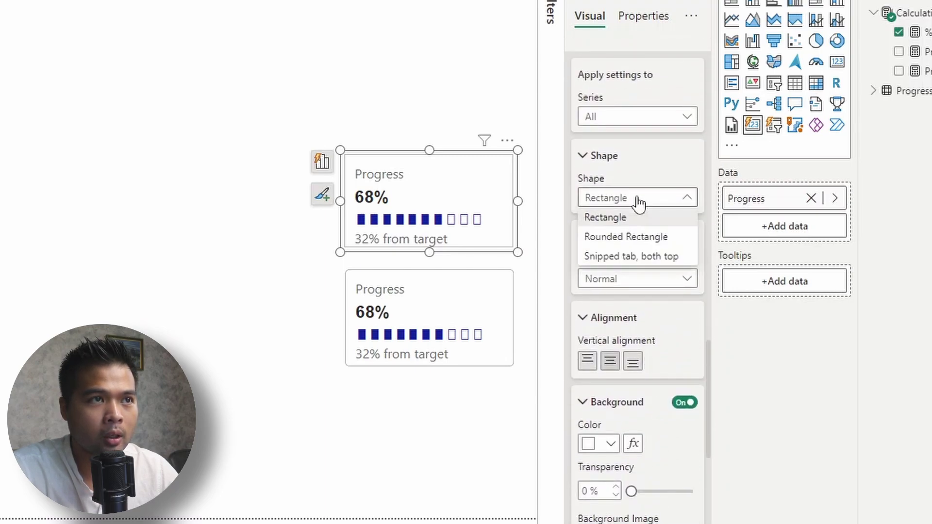
pyautogui.click(515, 121)
pyautogui.click(466, 54)
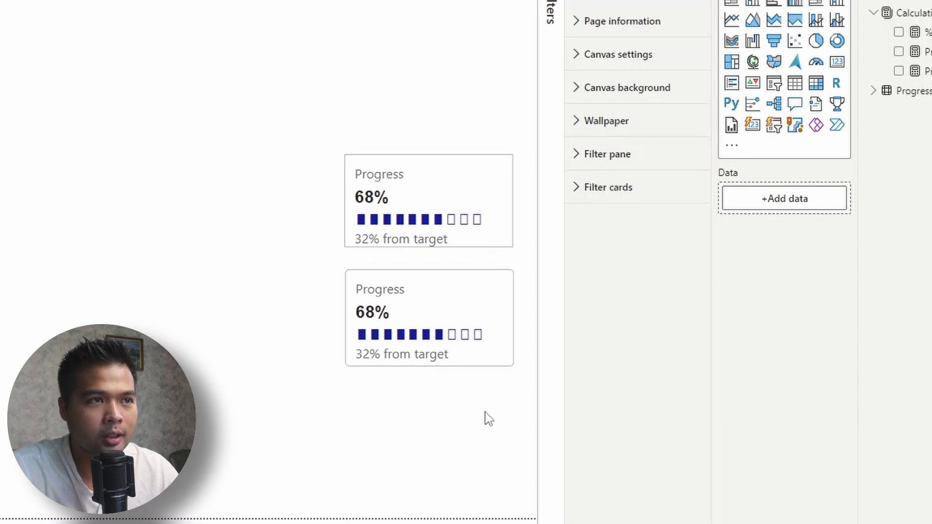
pyautogui.scroll(5, 484, 418)
pyautogui.scroll(-5, 502, 350)
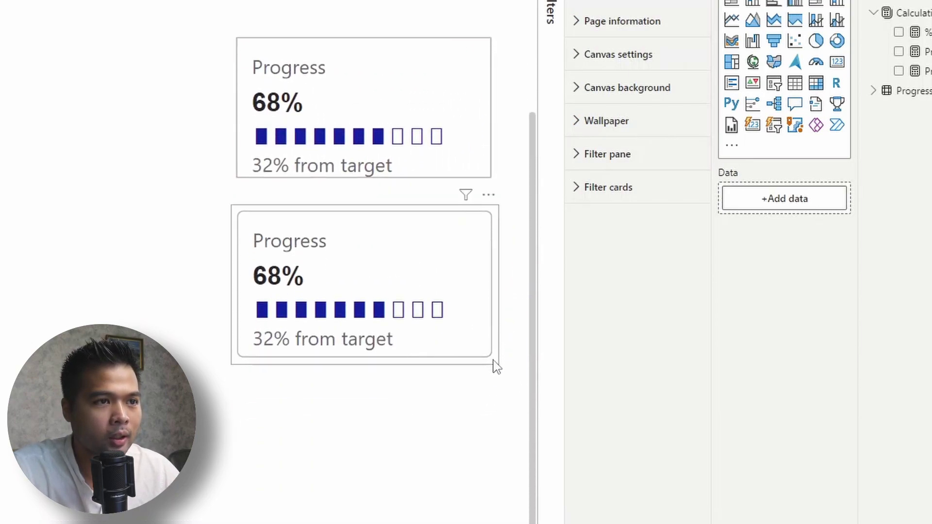
# - Set the upper Progress card's shape to Rounded Rectangle with 5 px corners
pyautogui.click(490, 93)
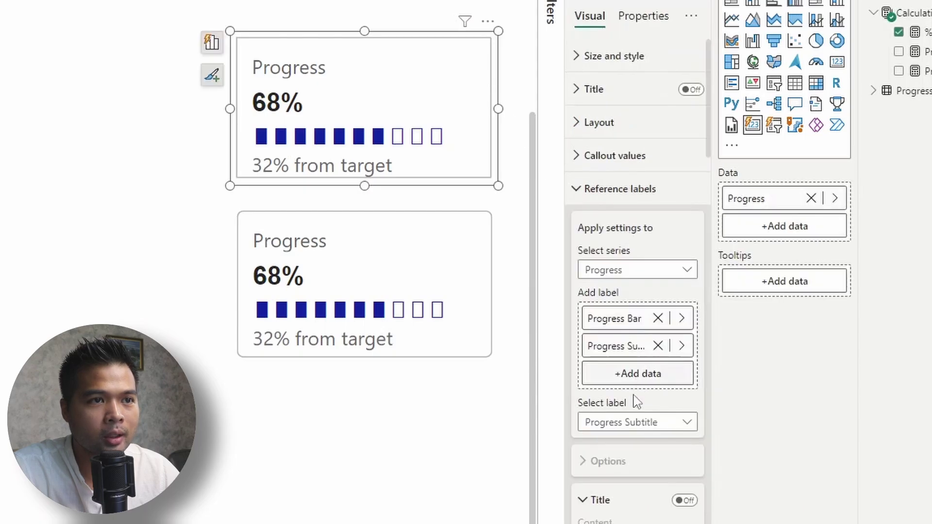
pyautogui.scroll(-20, 631, 440)
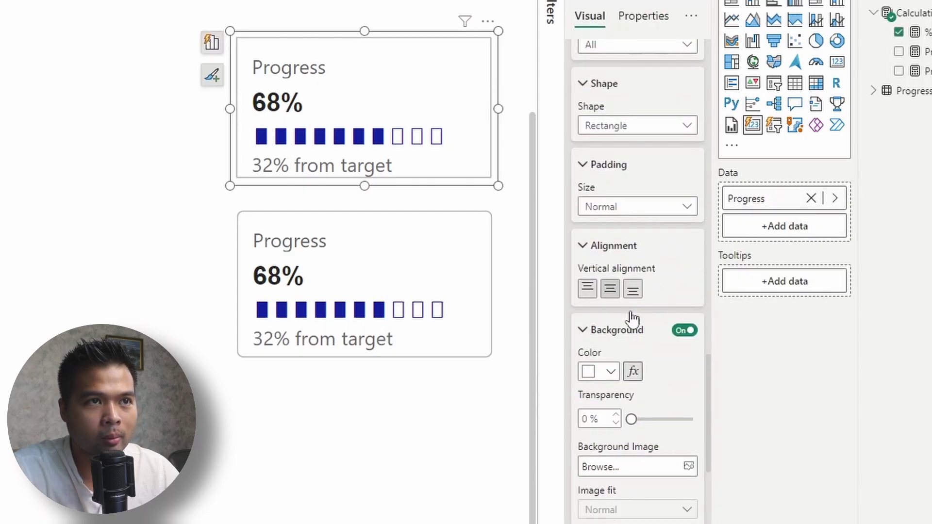
pyautogui.scroll(2, 627, 145)
pyautogui.click(632, 208)
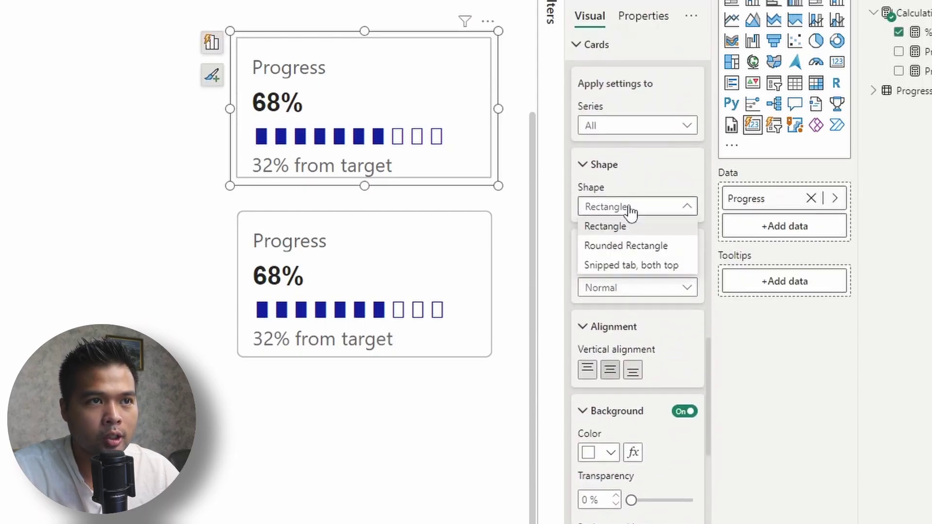
pyautogui.click(633, 246)
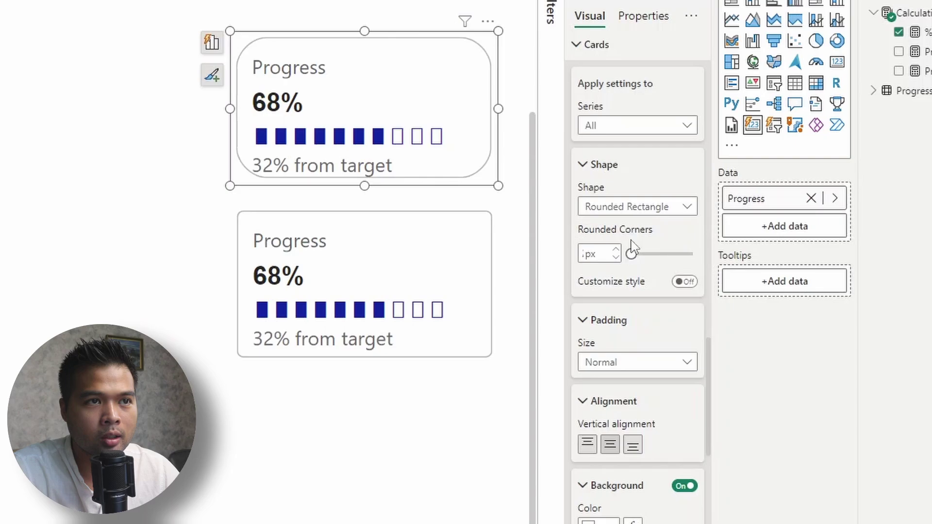
pyautogui.click(596, 254)
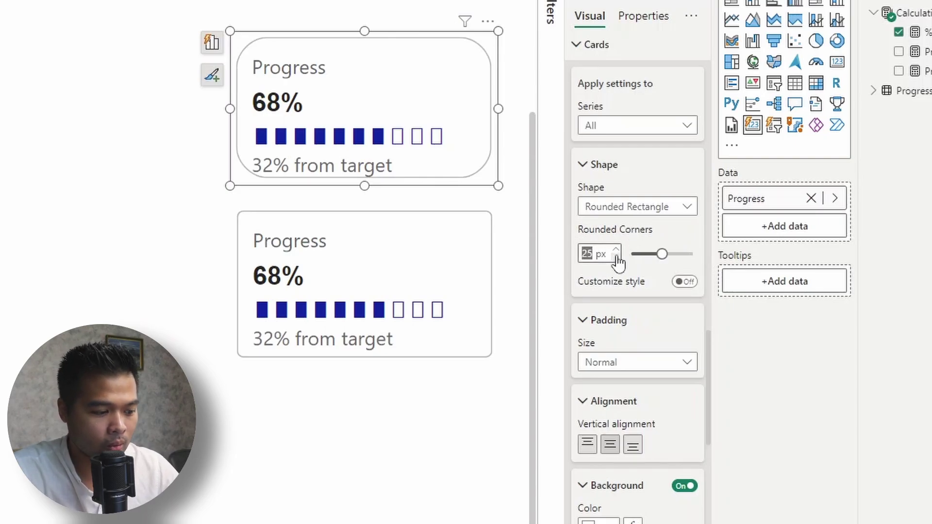
pyautogui.write('5')
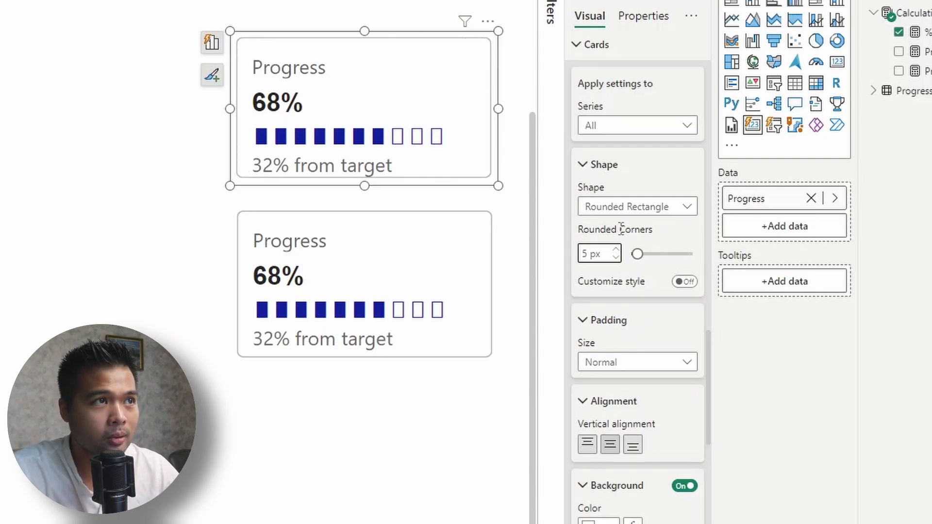
pyautogui.click(216, 231)
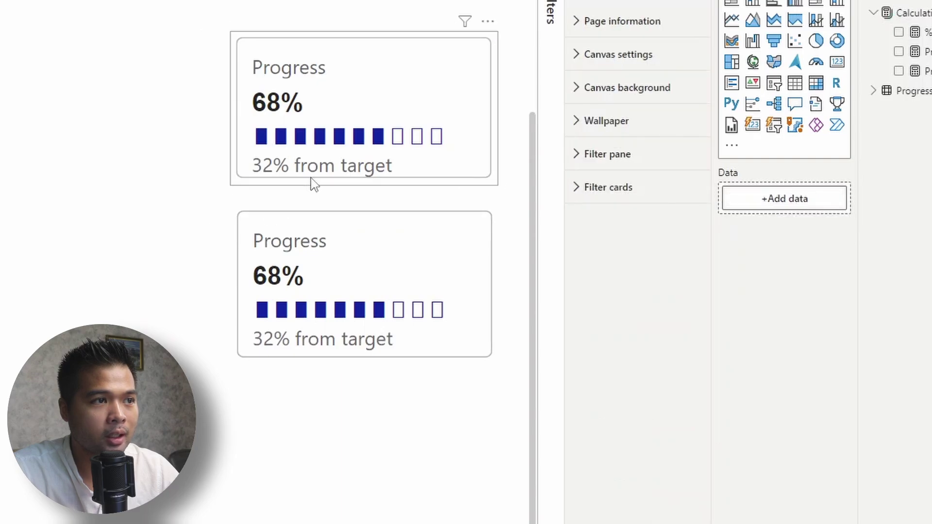